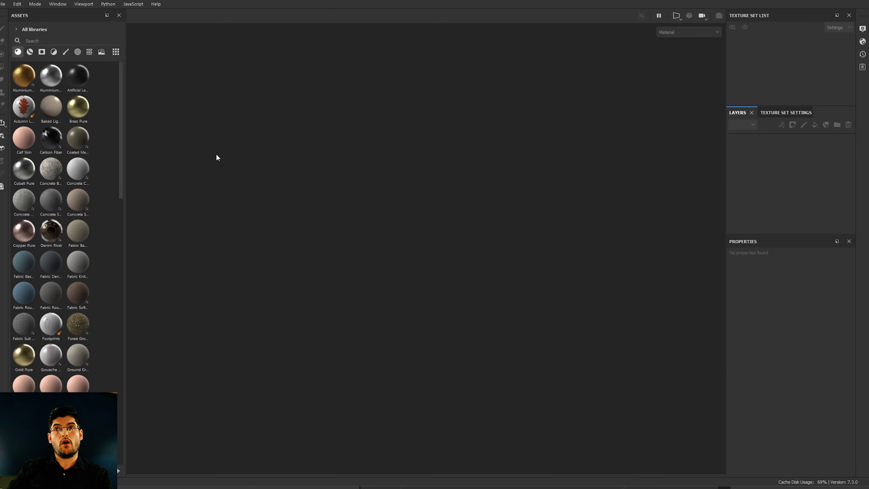
Create a new project using the Rock_01.fbx mesh from the Downloads folder, at 4096 resolution with the OpenGL normal map format.
left_click(3, 4)
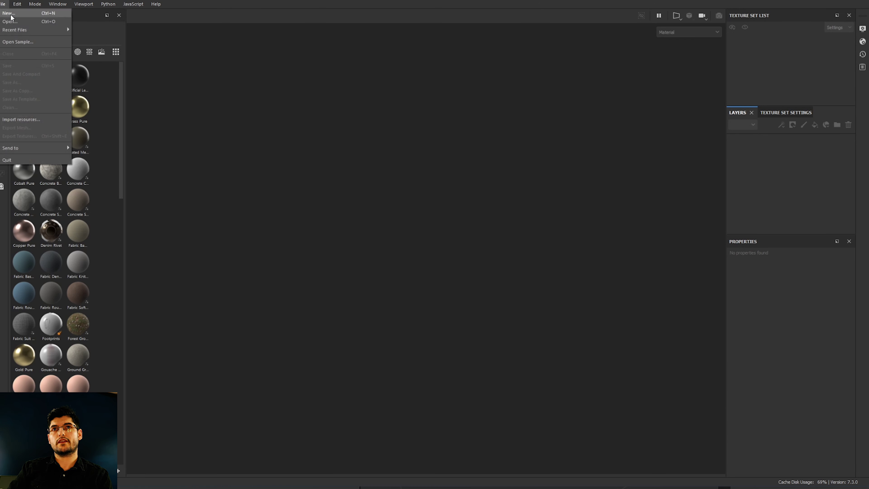
left_click(21, 15)
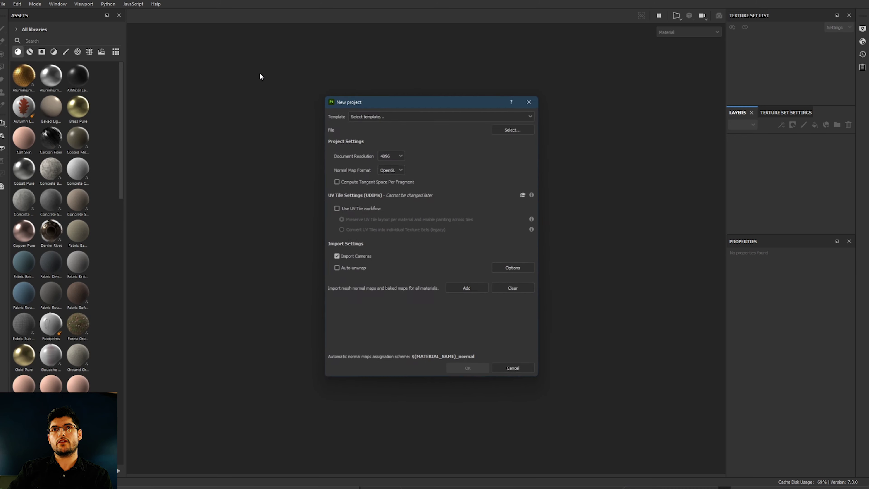
left_click(507, 130)
left_click(424, 183)
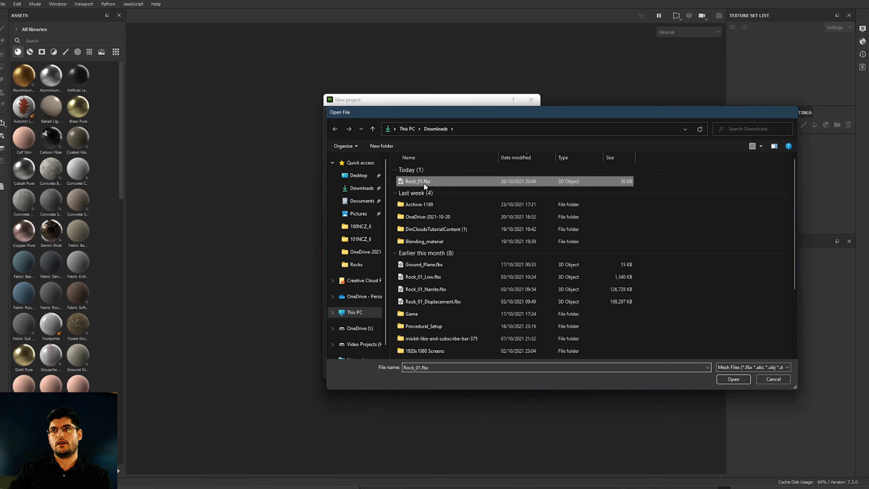
double_click(424, 182)
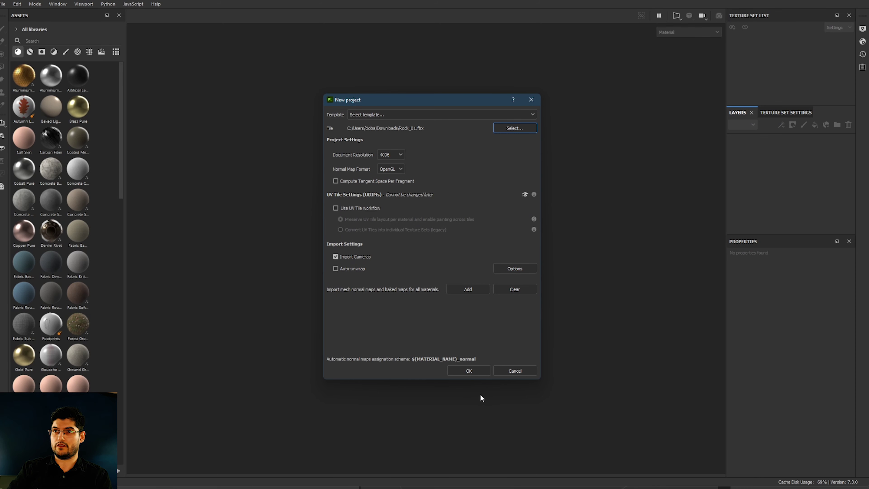
left_click(474, 371)
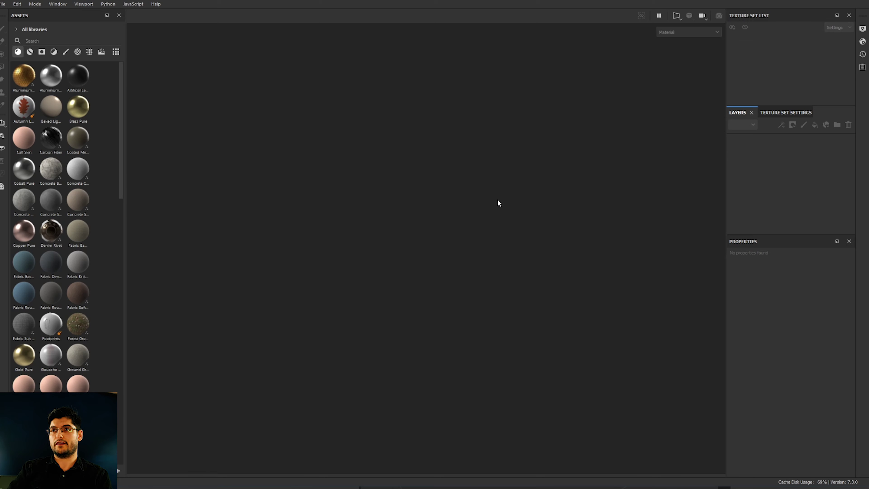
Apply the Lichen Covered Cave Rock 02 material to the rock mesh as a fill layer.
middle_click_drag(498, 202, 491, 220, "alt")
scroll(469, 214, "down", 5)
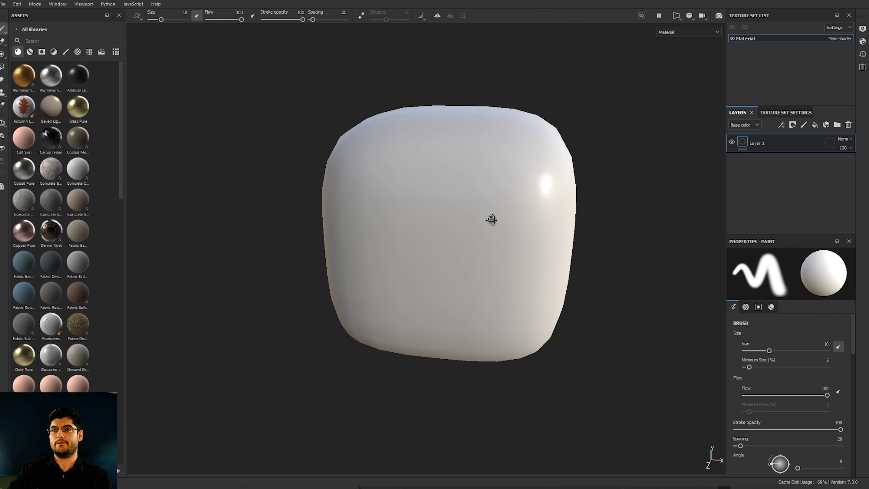
left_click_drag(491, 220, 476, 251, "alt")
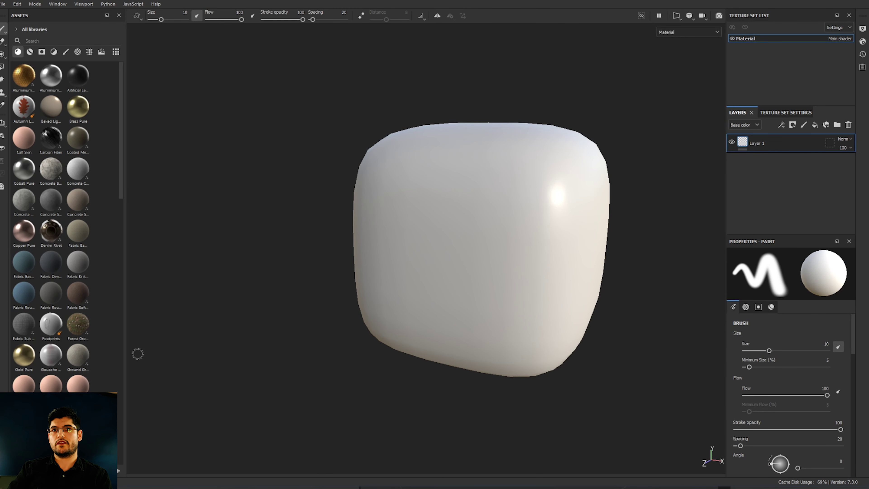
scroll(36, 291, "down", 10)
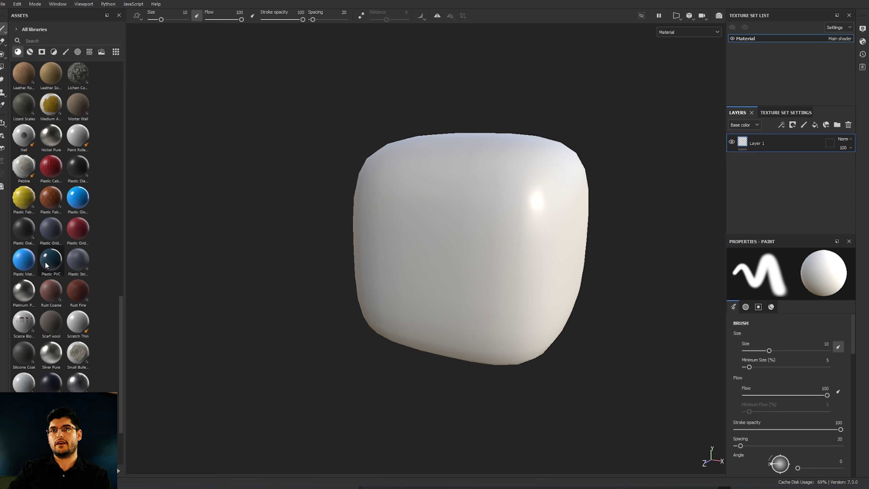
scroll(45, 261, "up", 6)
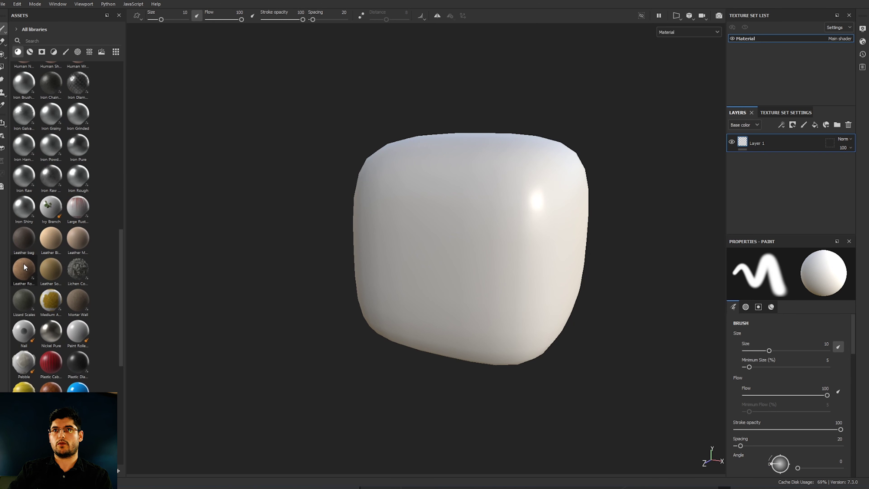
mouse_move(75, 273)
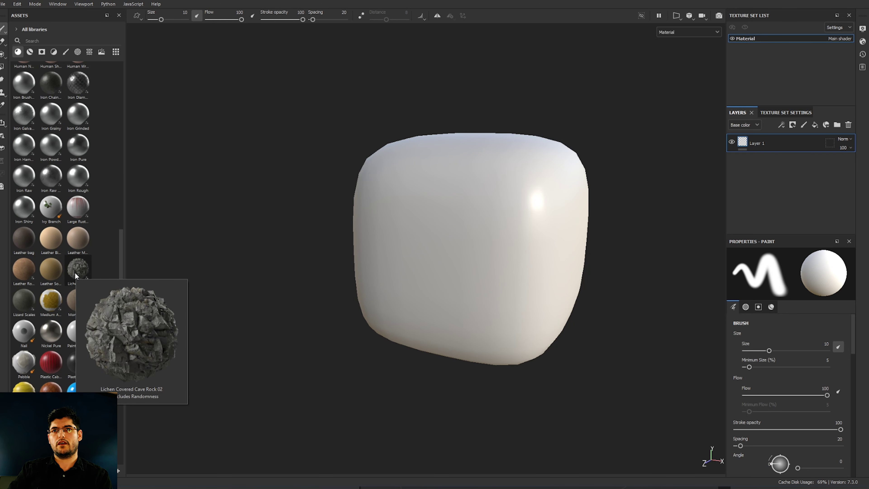
left_click_drag(75, 273, 374, 280)
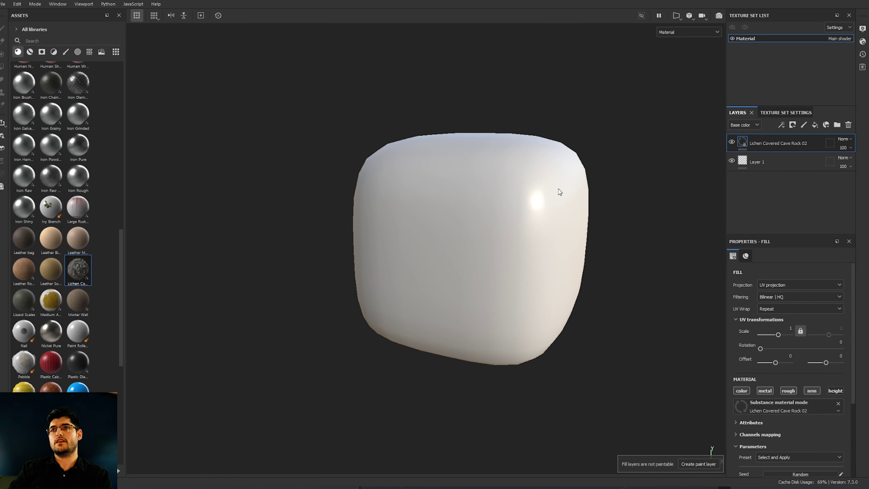
Delete the empty paint layer, Layer 1, beneath the cave rock fill layer.
left_click_drag(558, 189, 456, 243, "alt")
middle_click_drag(457, 243, 447, 268, "alt")
scroll(449, 269, "up", 4)
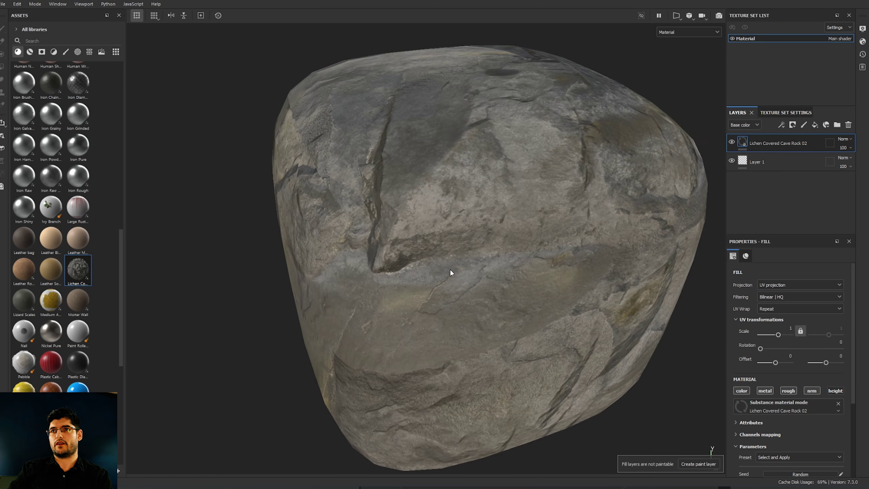
mouse_move(451, 270)
left_mouse_down("alt")
mouse_move(463, 210)
mouse_move(459, 277)
mouse_move(504, 238)
mouse_move(600, 221)
mouse_move(266, 228)
mouse_move(431, 255)
mouse_move(534, 254)
mouse_move(439, 218)
mouse_move(459, 239)
left_mouse_up("alt")
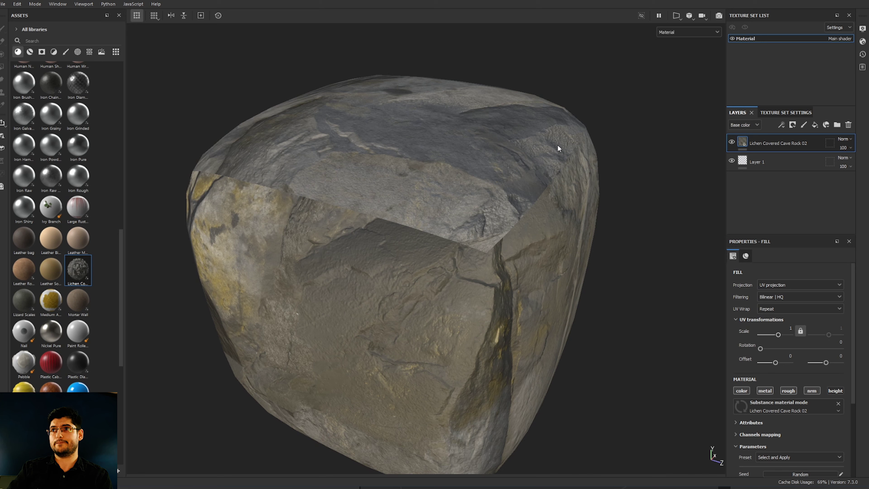
left_click(757, 160)
left_click(848, 125)
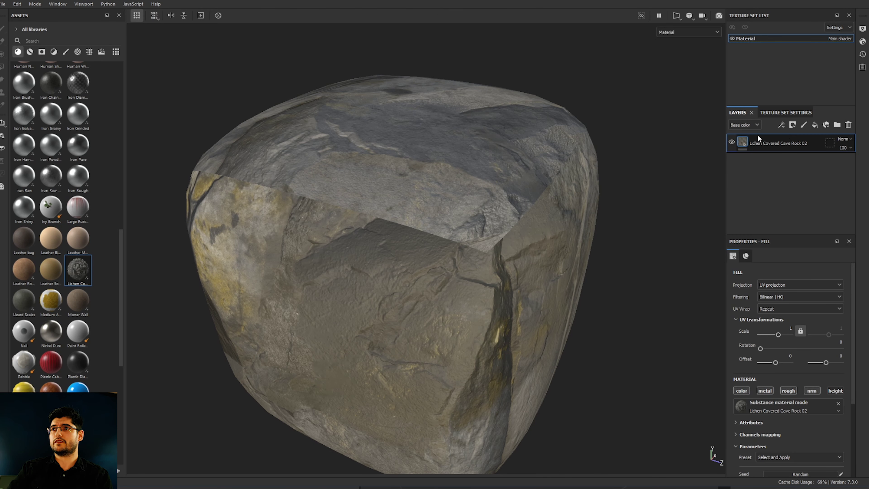
Set the main shader's displacement scale to 0.07 with Height as the source channel.
left_click_drag(523, 165, 495, 167, "alt")
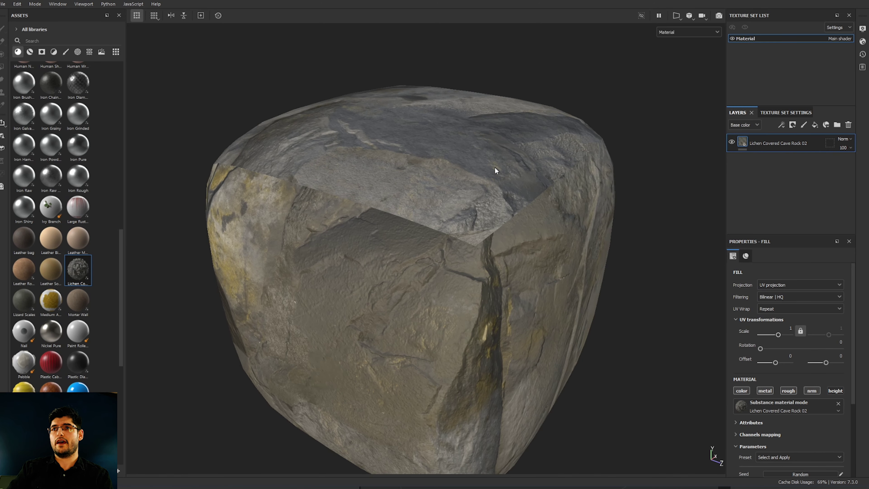
left_click(863, 41)
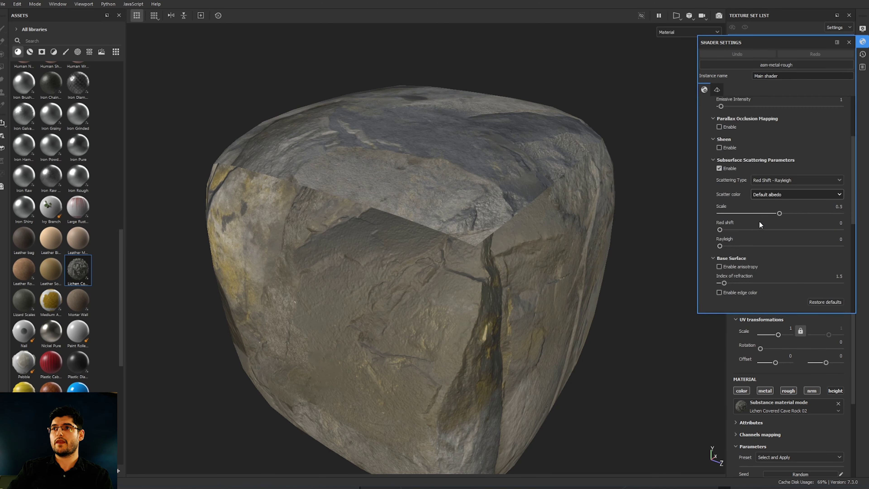
scroll(760, 223, "down", 5)
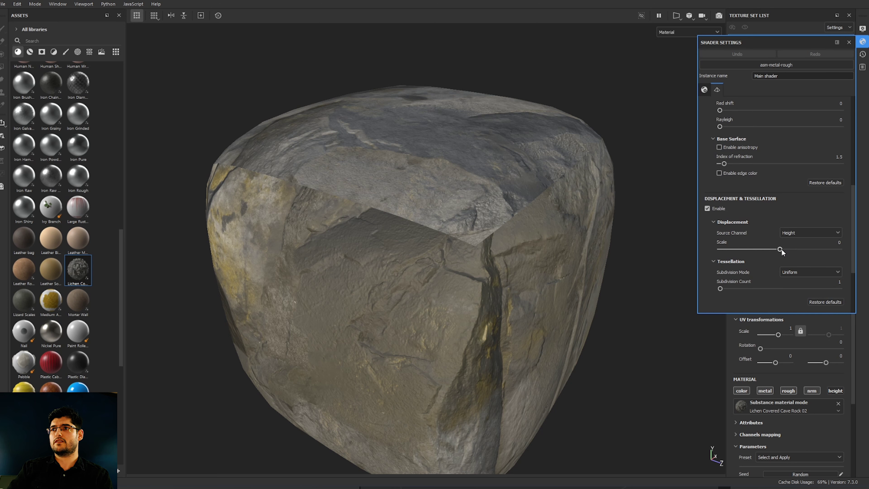
left_click_drag(780, 249, 788, 250)
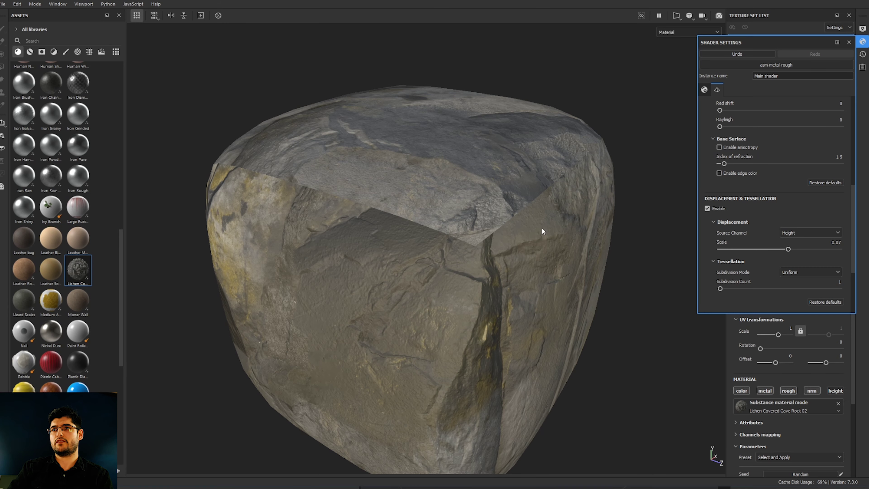
Enable the height channel in the material of the Lichen Covered Cave Rock 02 fill layer.
left_click_drag(542, 232, 421, 237, "alt")
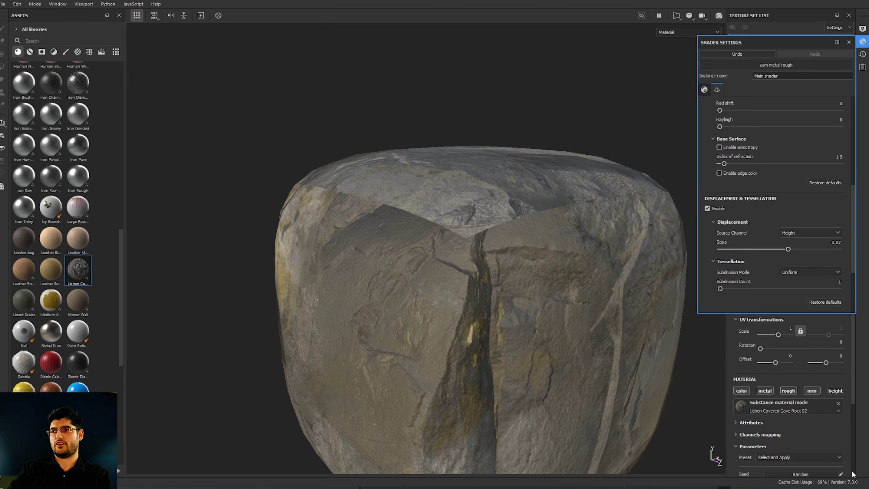
left_click(753, 447)
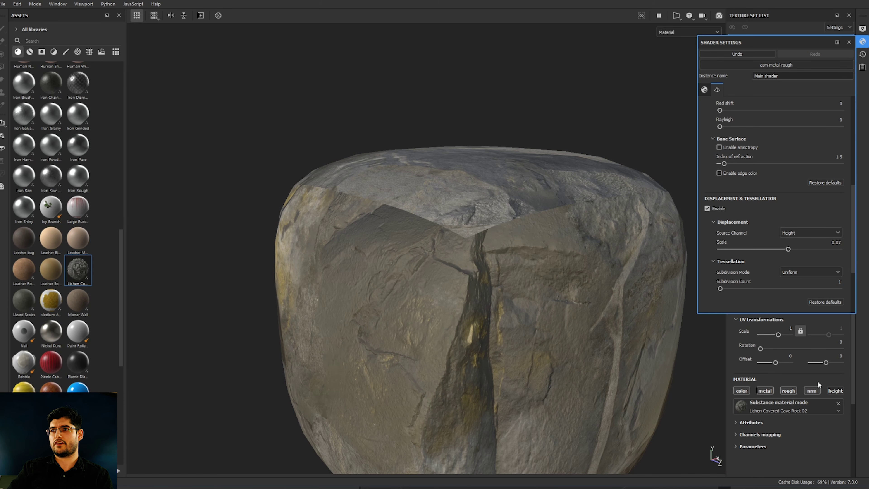
left_click(866, 43)
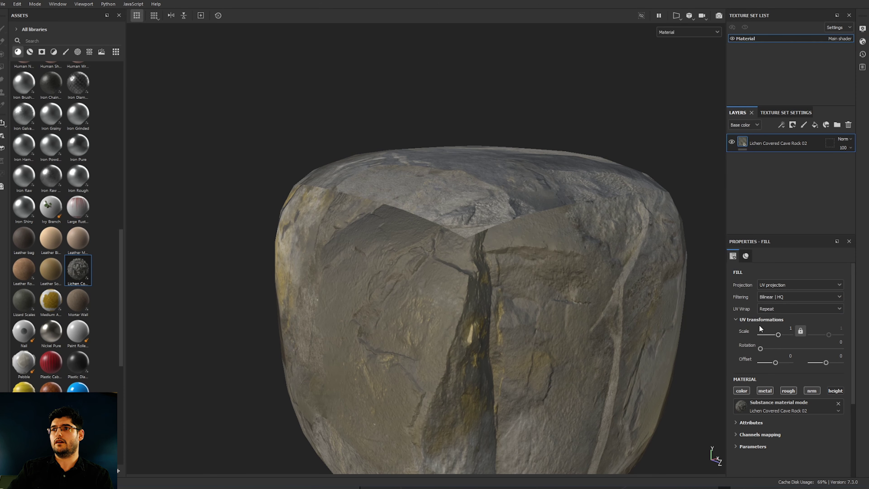
left_click(830, 392)
left_click_drag(514, 291, 310, 211, "alt")
Set the displacement scale in the shader settings to 0.22.
left_click(863, 42)
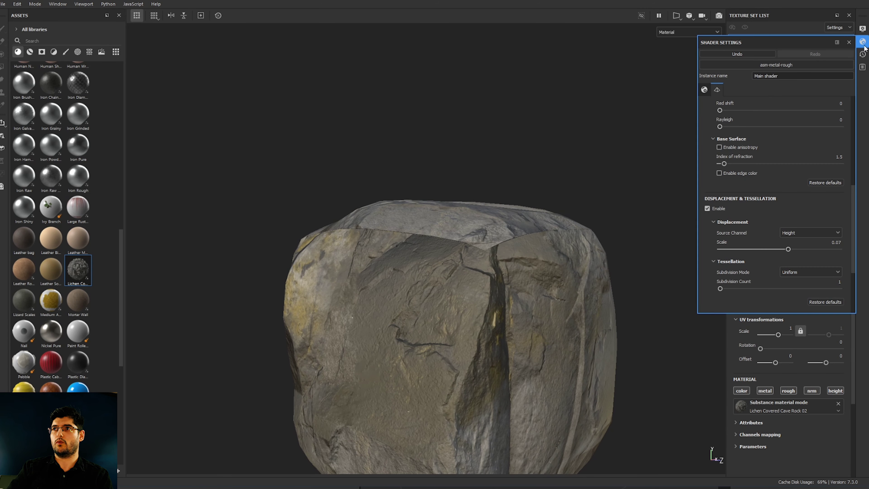
left_click_drag(790, 250, 806, 252)
left_click_drag(462, 272, 458, 307, "alt")
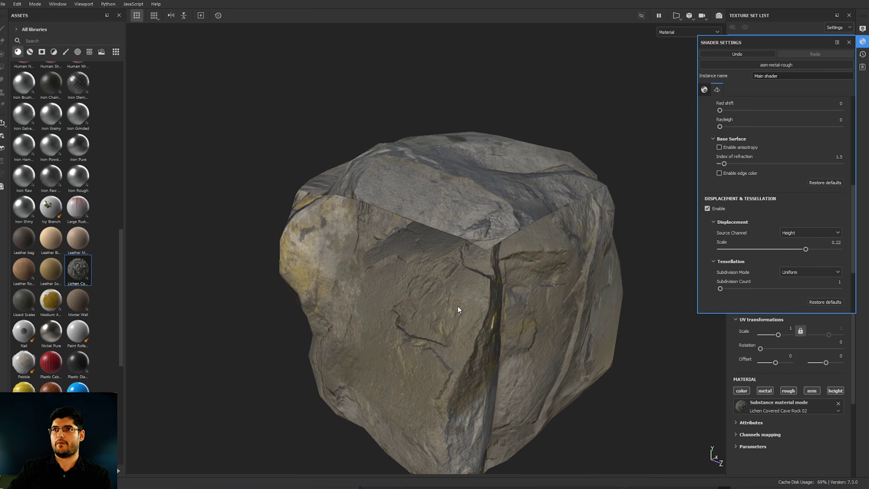
Switch the tessellation subdivision mode to Edge Length and set the maximum length to 1/128.
left_click(790, 271)
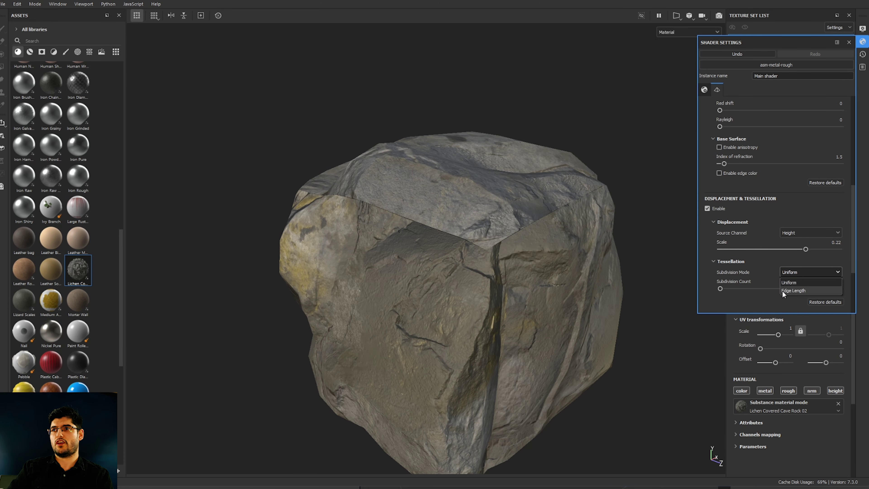
left_click(792, 287)
left_click_drag(523, 269, 425, 180, "alt")
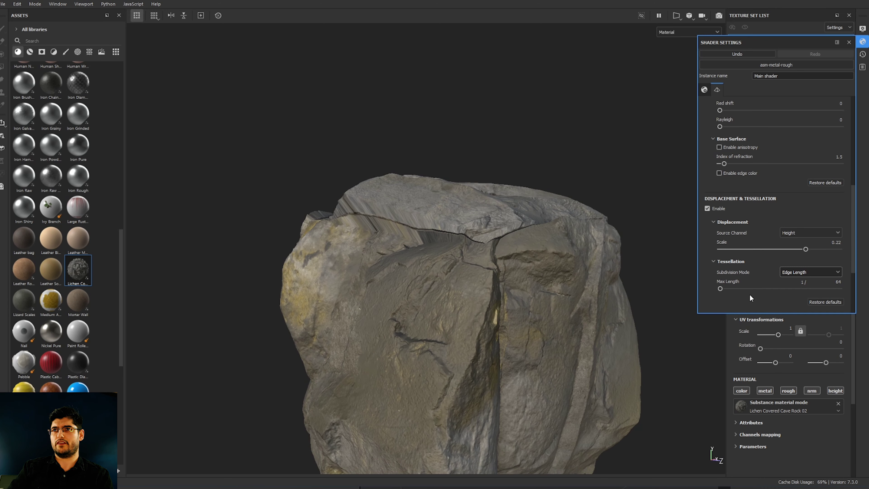
left_click(833, 281)
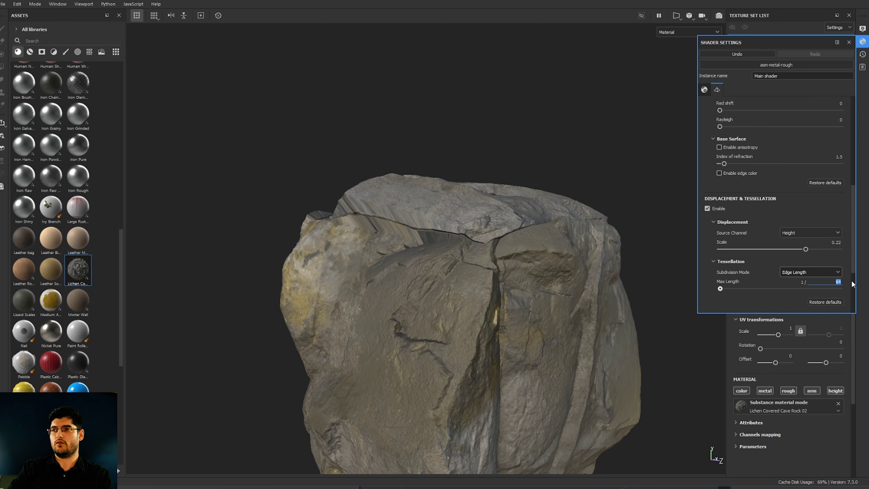
type("128")
key("Return")
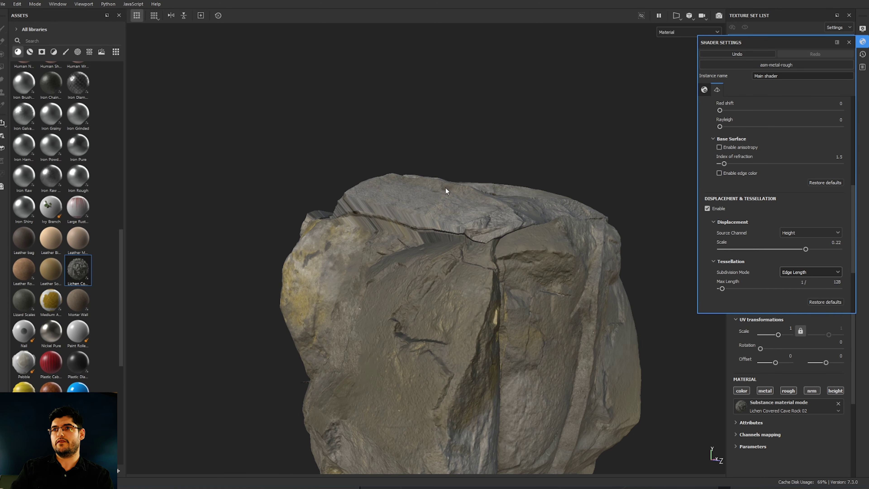
Examine the displaced rock from all sides, looking closely at the surface along its upper edges and texture seams.
left_click_drag(446, 190, 663, 251, "alt")
left_click_drag(512, 247, 437, 243, "alt")
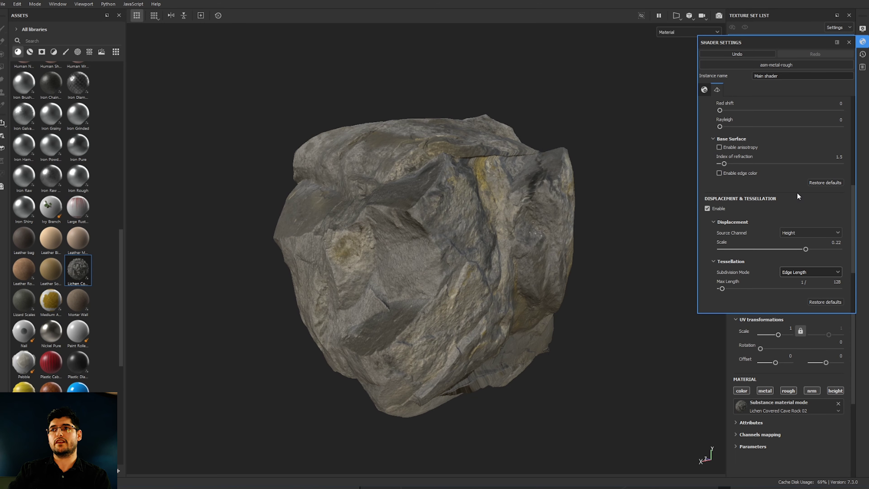
left_click_drag(549, 227, 510, 188, "alt")
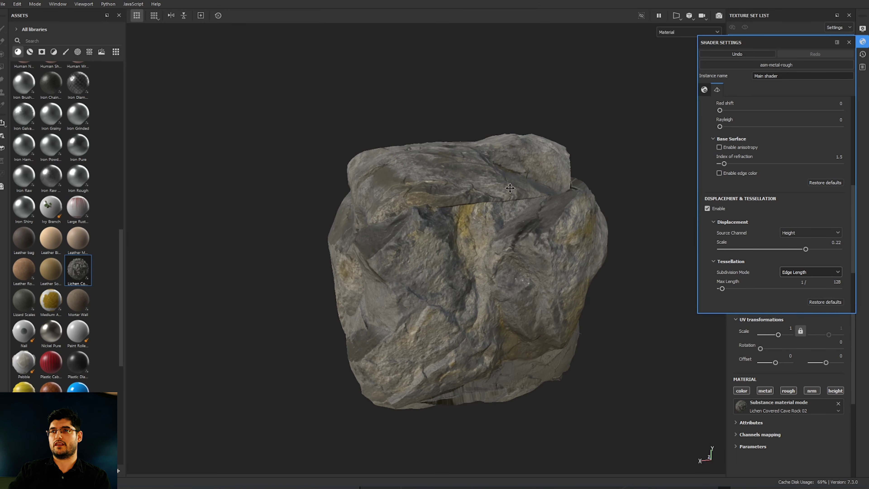
scroll(510, 188, "up", 4)
left_click_drag(559, 165, 503, 250, "alt")
left_click_drag(567, 251, 266, 198, "alt")
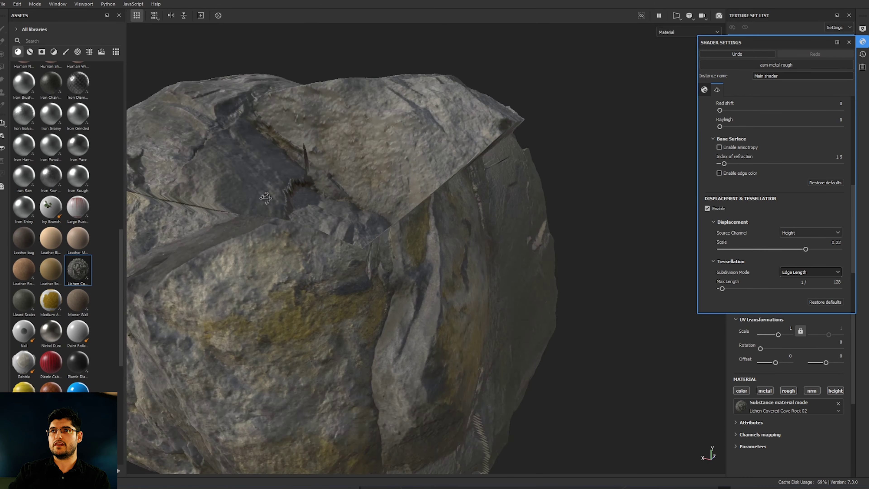
middle_click_drag(265, 198, 328, 268, "alt")
left_click_drag(328, 268, 307, 184, "alt")
left_click_drag(490, 253, 558, 337, "alt")
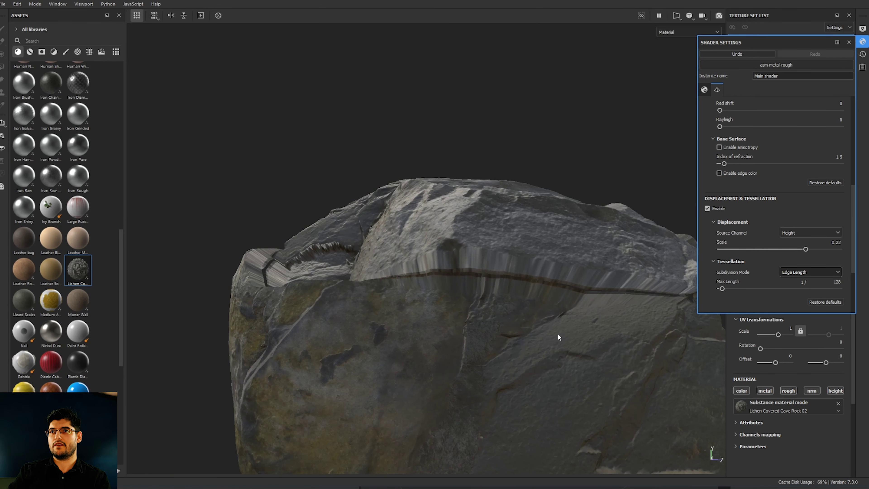
right_click_drag(536, 343, 574, 349, "shift")
left_click_drag(584, 349, 279, 246, "alt")
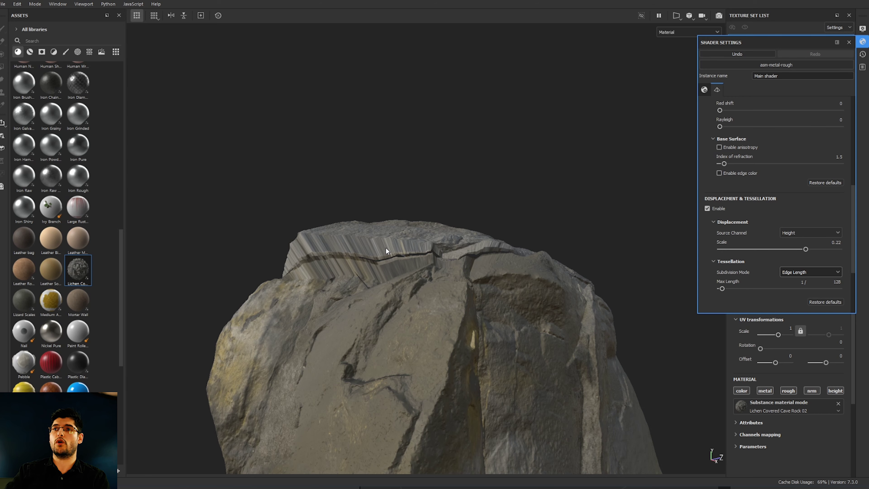
left_click_drag(543, 199, 501, 213, "alt")
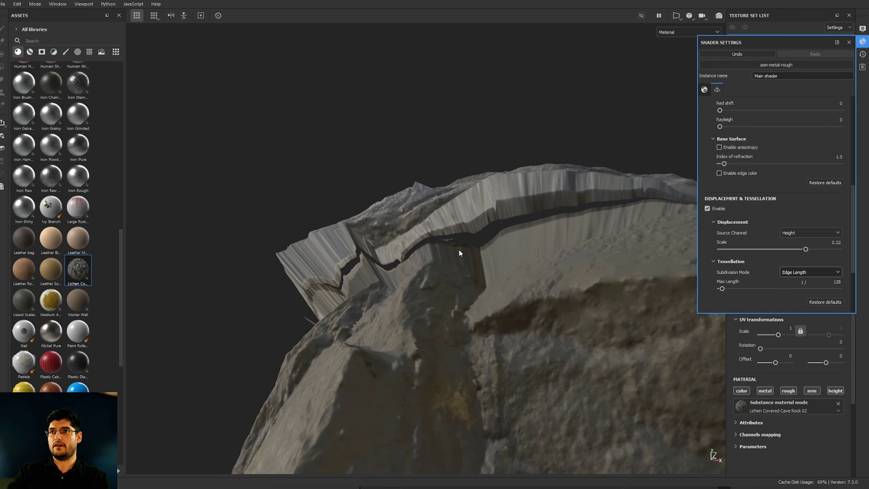
left_click_drag(459, 250, 366, 248, "alt")
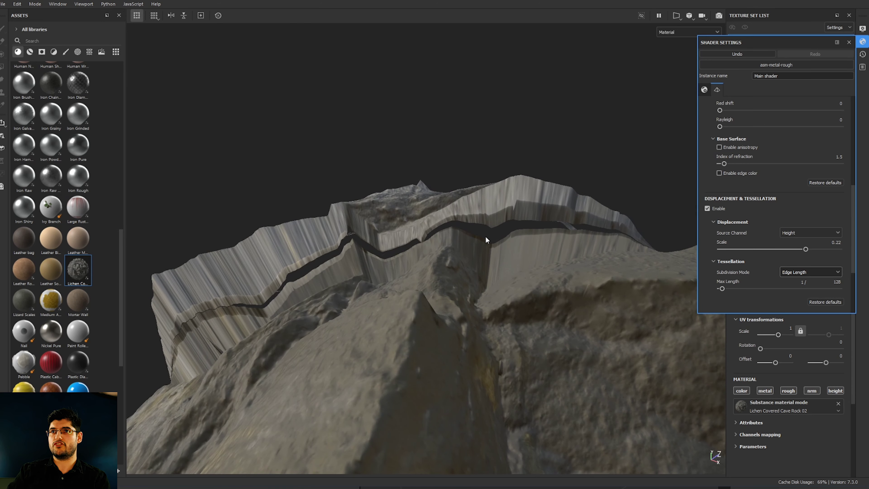
left_click_drag(513, 251, 489, 280, "alt")
scroll(490, 275, "down", 6)
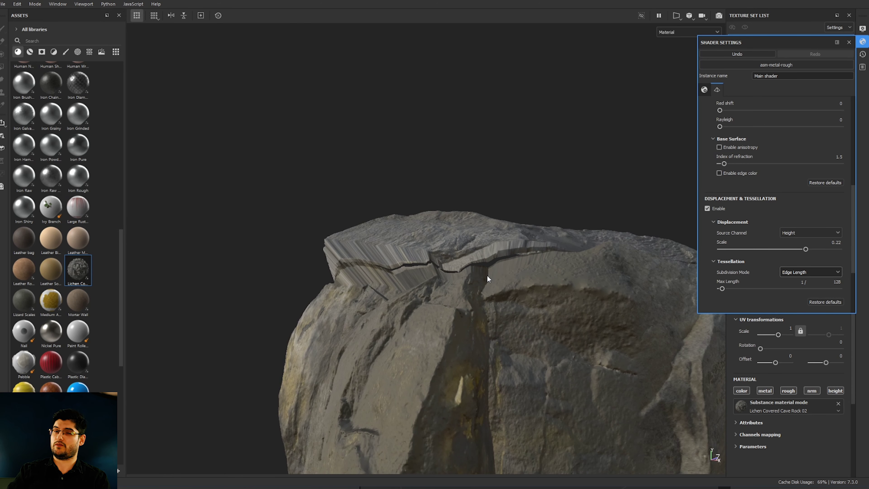
Close the shader settings and add a Sharpen filter to the Lichen Covered Cave Rock 02 fill layer.
middle_click_drag(478, 262, 485, 254)
left_click_drag(484, 254, 554, 254, "alt")
left_click(849, 42)
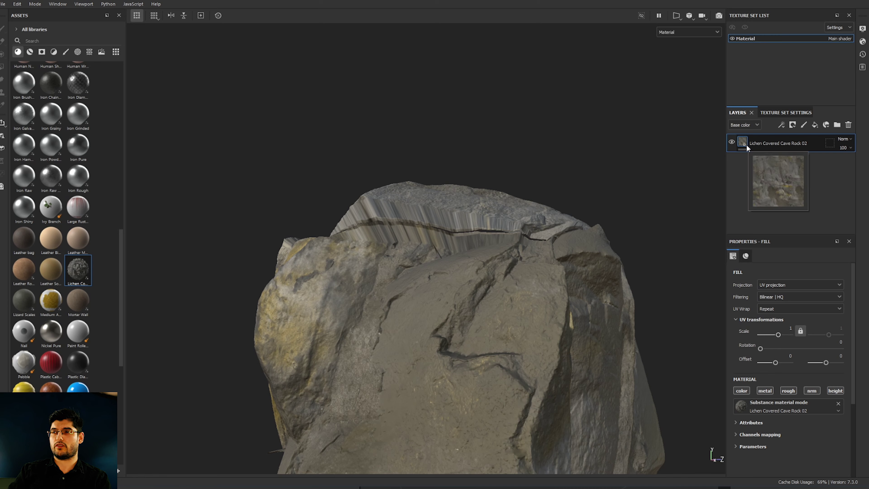
right_click(747, 145)
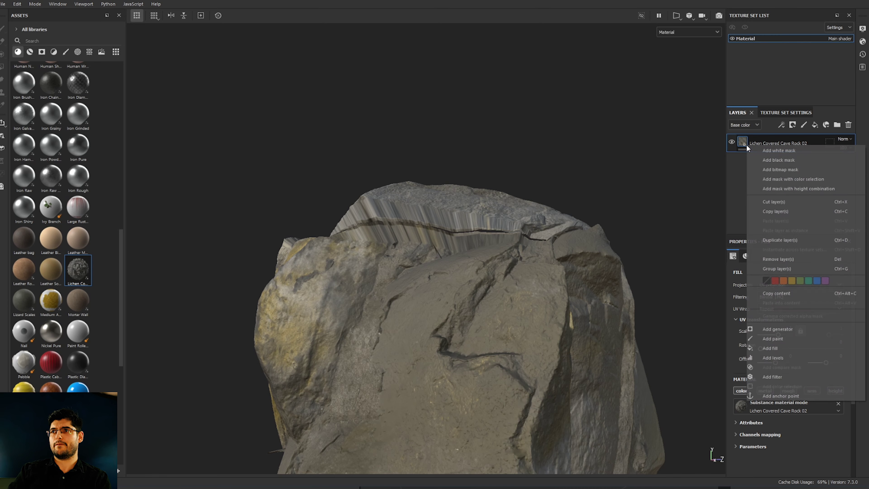
left_click(777, 376)
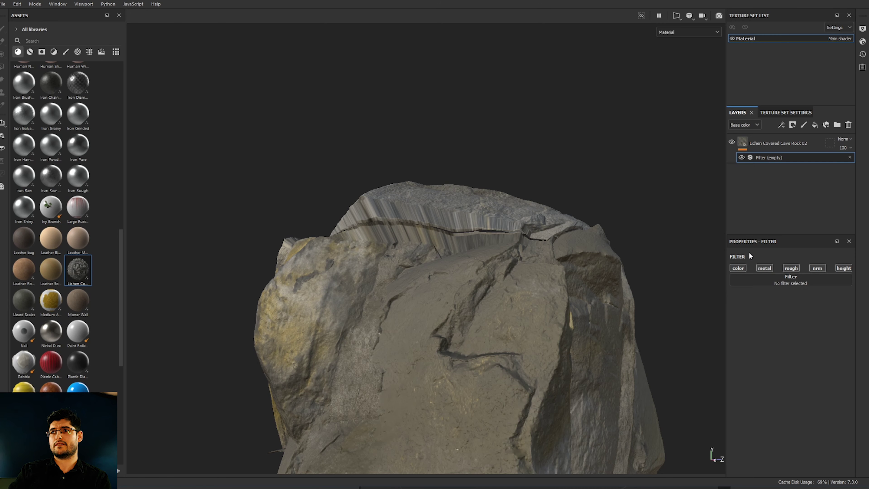
left_click(775, 287)
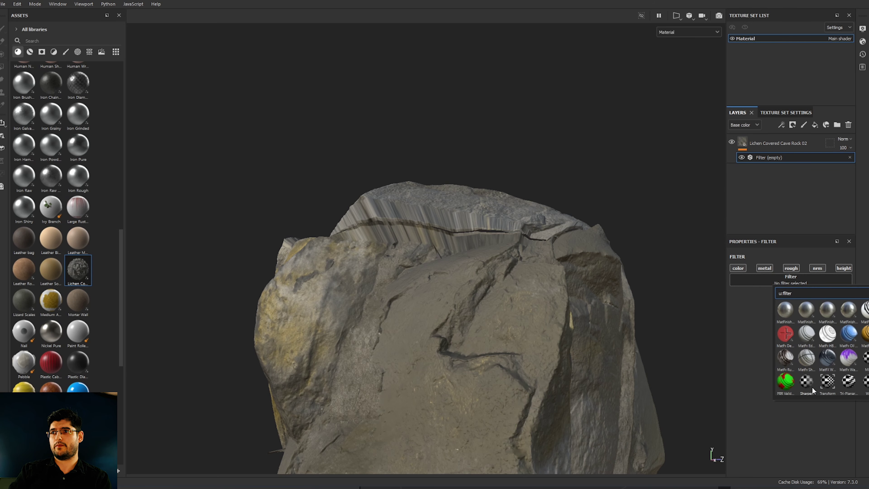
left_click(812, 387)
Examine the sharpened surface detail along the rock's top and front faces.
left_click_drag(599, 271, 565, 320, "alt")
middle_click_drag(565, 320, 599, 262, "alt")
left_click_drag(599, 262, 423, 315, "alt")
scroll(423, 315, "up", 4)
left_click_drag(470, 258, 409, 268, "alt")
scroll(377, 269, "down", 4)
middle_click_drag(400, 297, 394, 330, "alt")
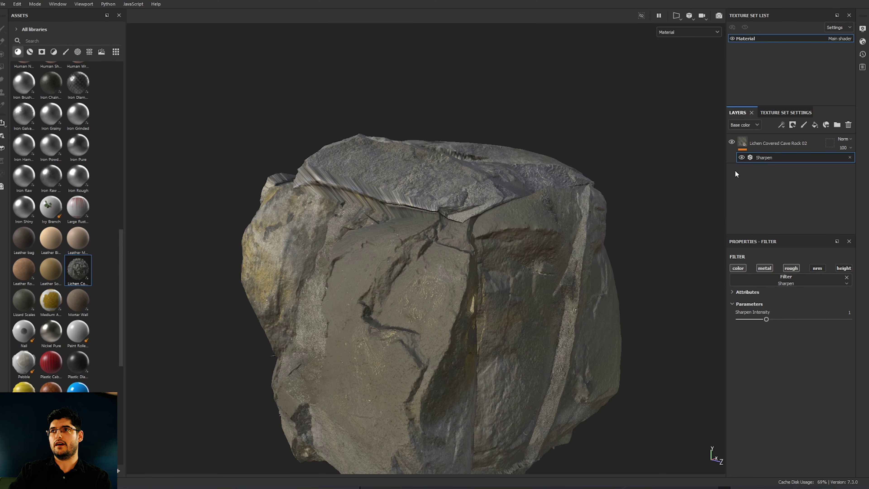
Copy the Lichen Covered Cave Rock 02 layer with its Sharpen filter and paste the duplicate above the original.
left_click(794, 144)
right_click(792, 144)
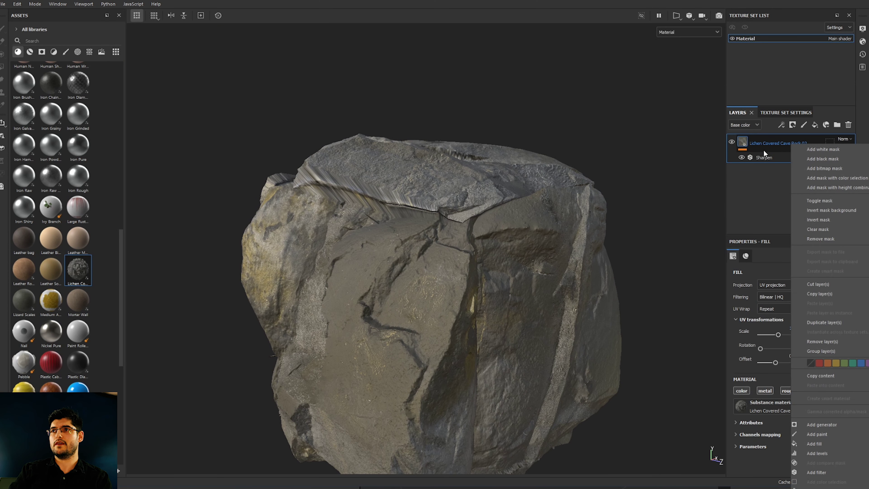
left_click(820, 290)
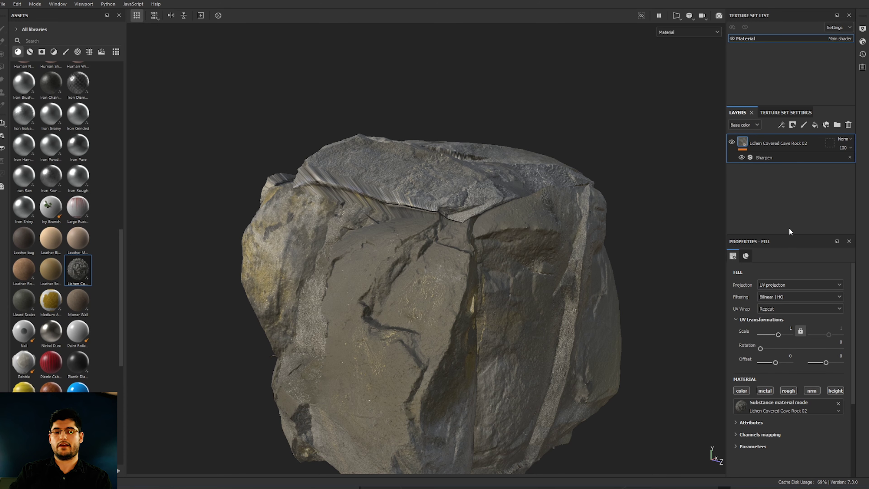
key("ctrl+v")
left_click_drag(482, 187, 483, 218, "alt")
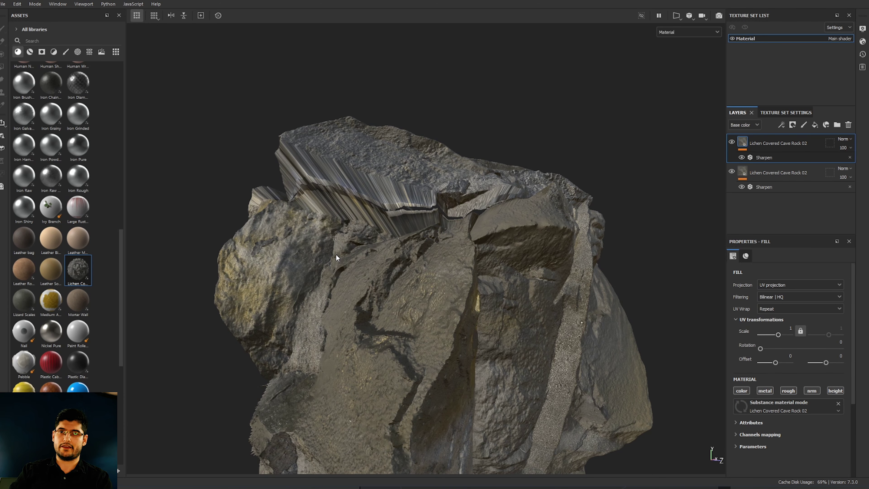
left_click_drag(336, 254, 317, 254, "alt")
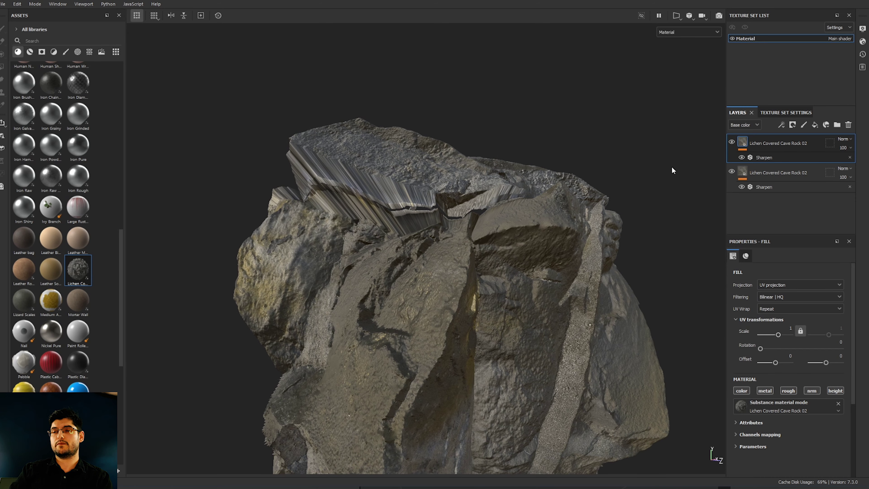
Show the layer stack's Height channel and set the upper rock layer's blending mode to Replace.
left_click(749, 126)
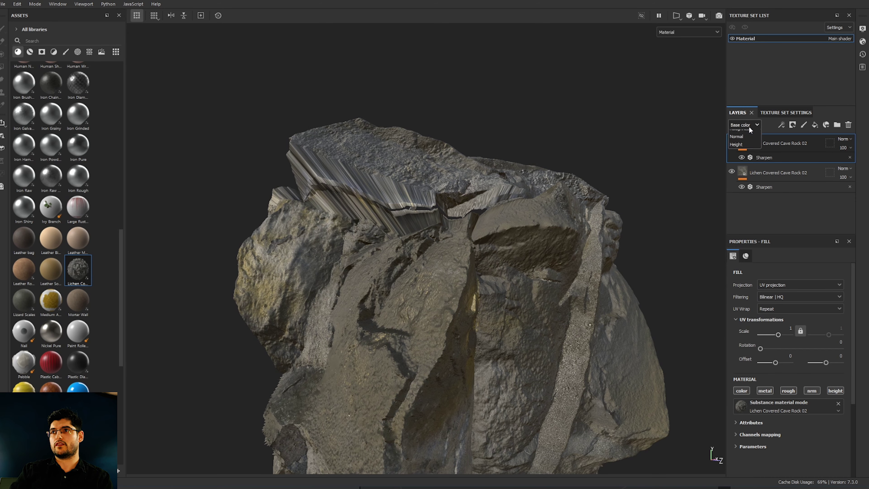
left_click(739, 167)
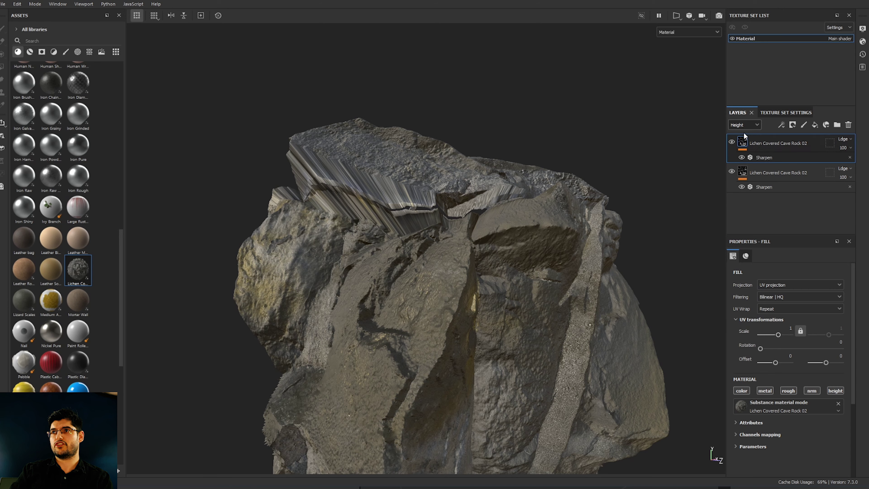
left_click(845, 140)
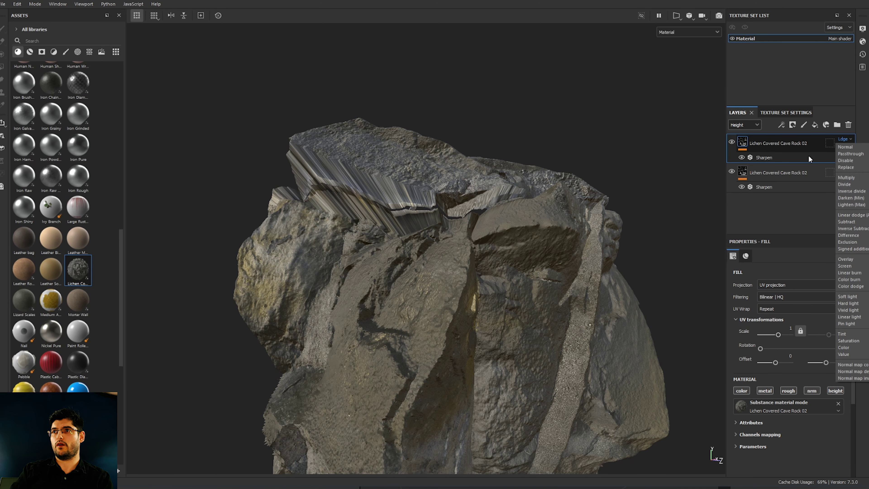
left_click(851, 167)
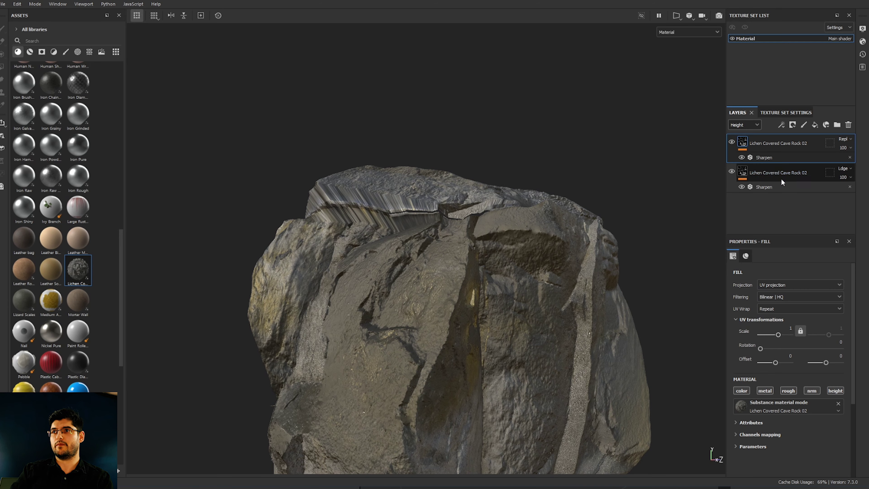
left_click_drag(515, 207, 515, 236, "alt")
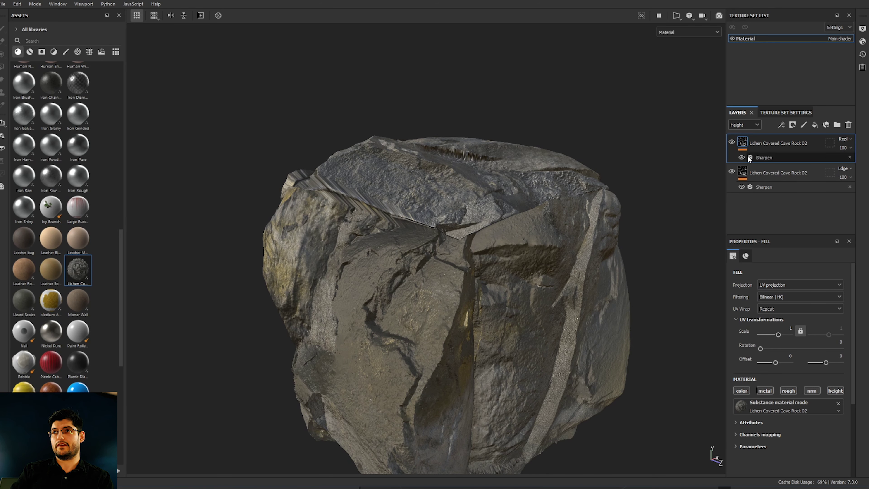
Add a black mask to the upper rock layer and drive it with a UV Border Distance generator.
right_click(745, 142)
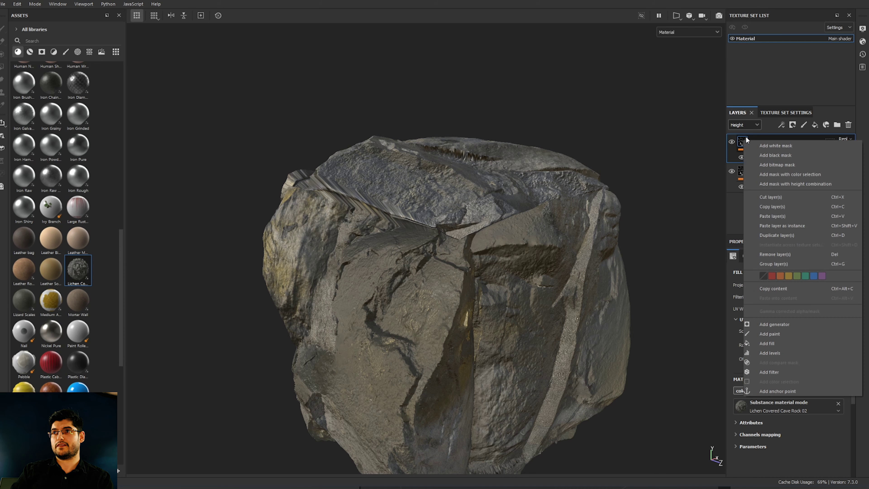
left_click(765, 155)
key("1")
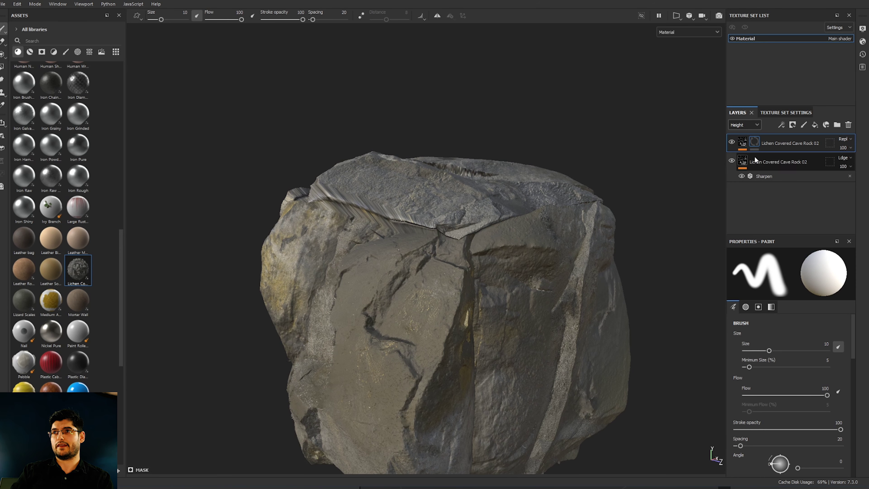
right_click(757, 145)
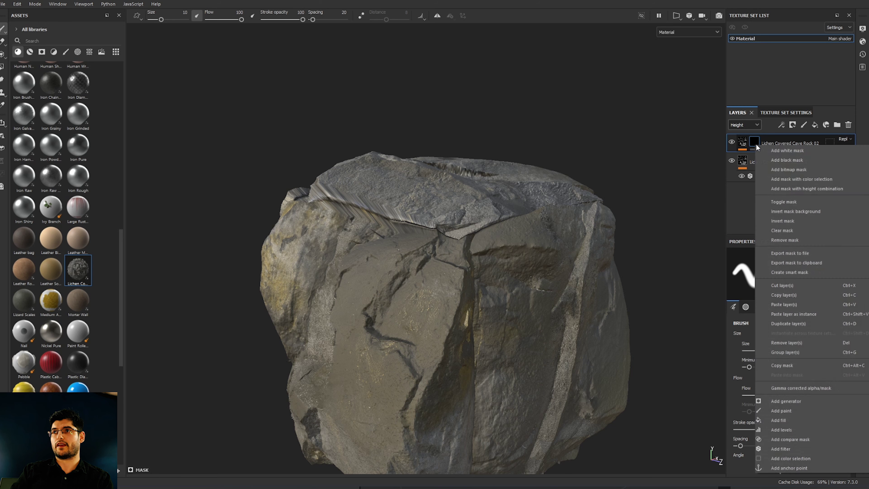
left_click(786, 401)
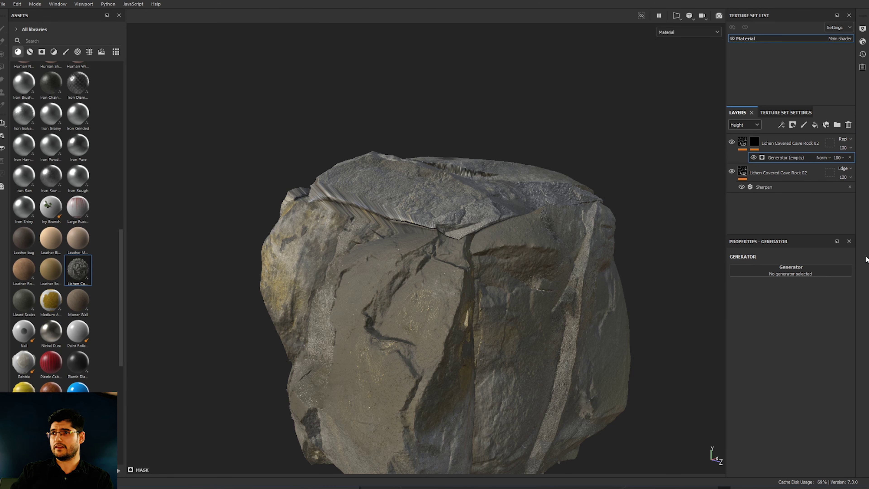
left_click(809, 266)
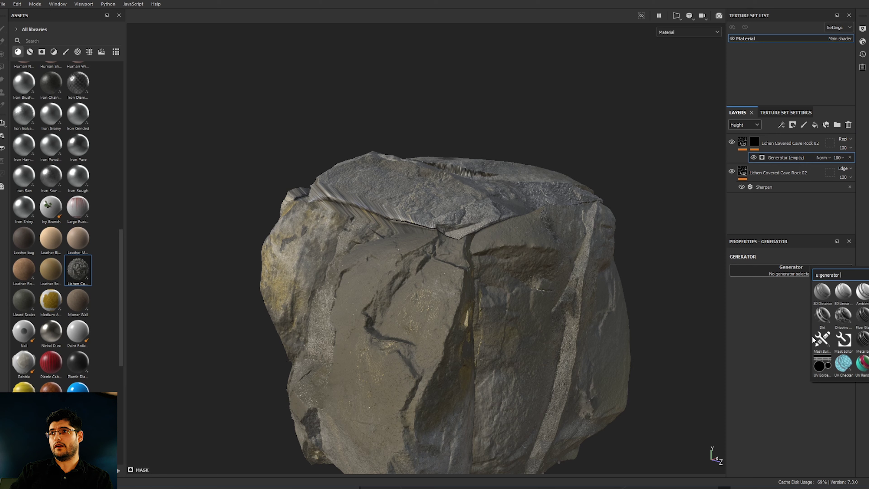
left_click(828, 367)
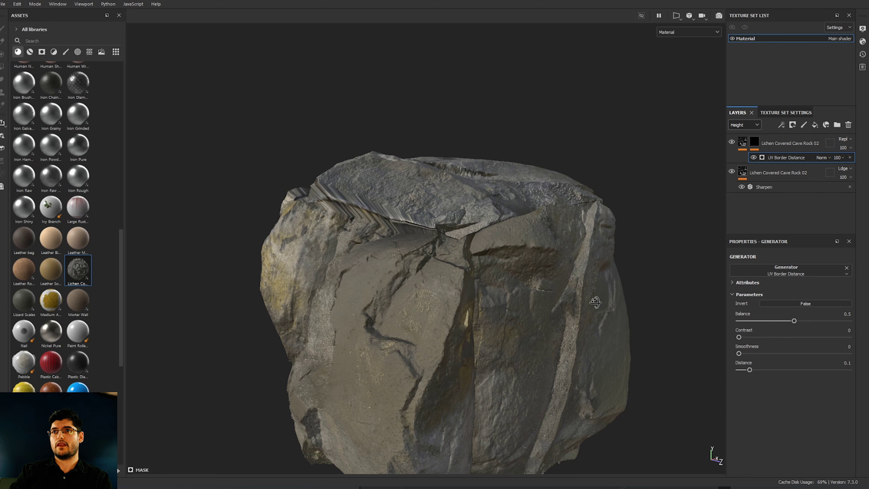
left_click_drag(594, 304, 604, 302, "alt")
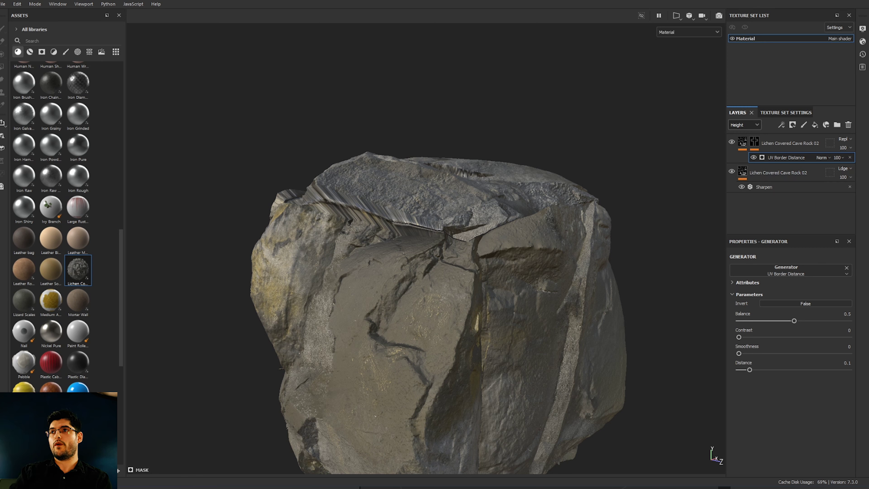
Change the upper rock layer's fill from UV projection to Tri-planar projection.
left_click(743, 141)
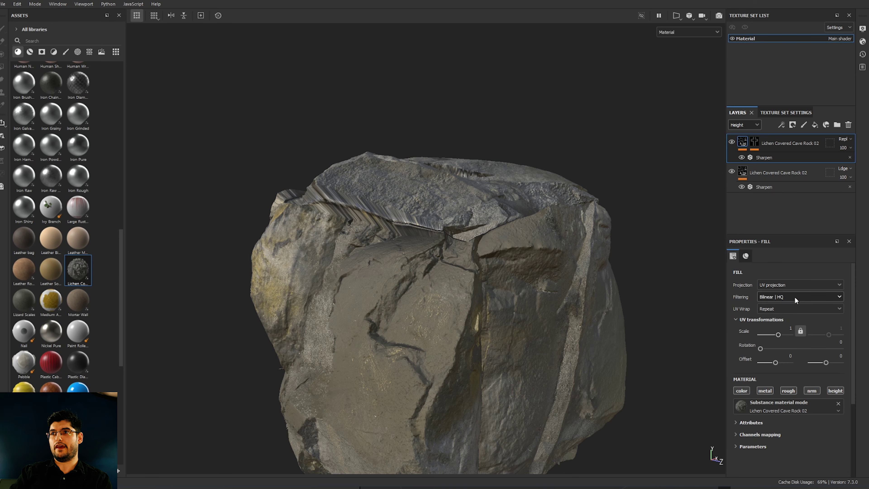
left_click(782, 284)
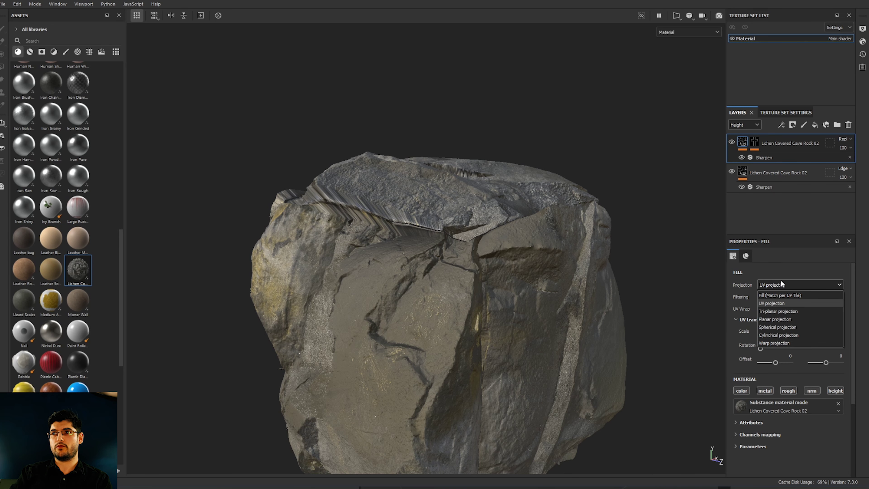
left_click(790, 309)
Examine up close, from several sides, how the tri-planar layer blends over the rock's texture seams.
left_click_drag(561, 288, 479, 290, "alt")
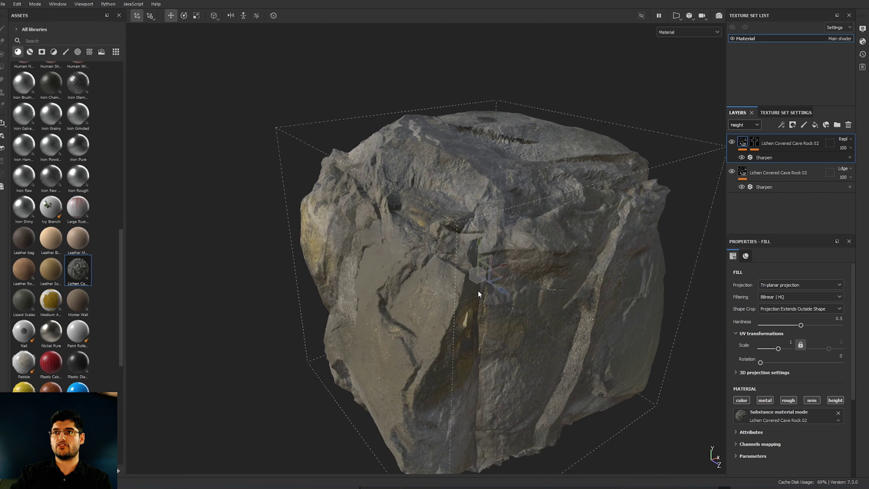
scroll(490, 274, "up", 4)
mouse_move(501, 257)
right_mouse_down("shift")
mouse_move(477, 252)
mouse_move(507, 254)
right_mouse_up("shift")
left_click_drag(507, 254, 571, 264, "alt")
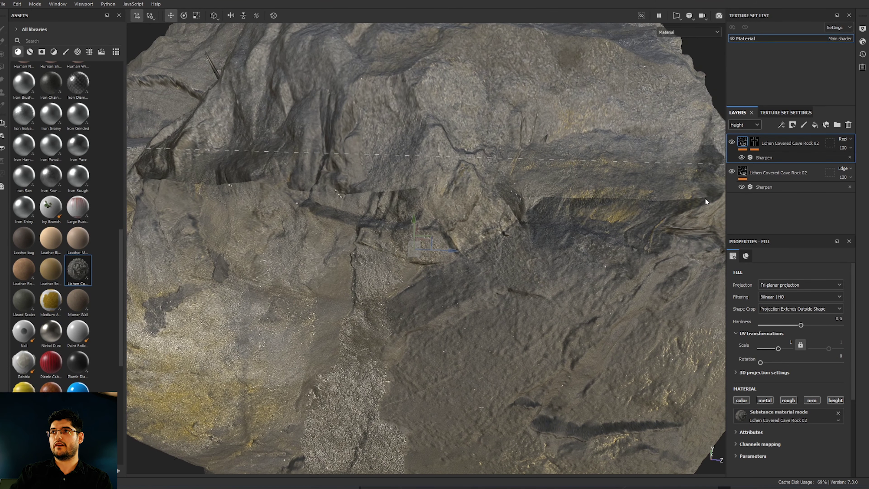
left_click(754, 142)
left_click_drag(607, 192, 571, 178, "alt")
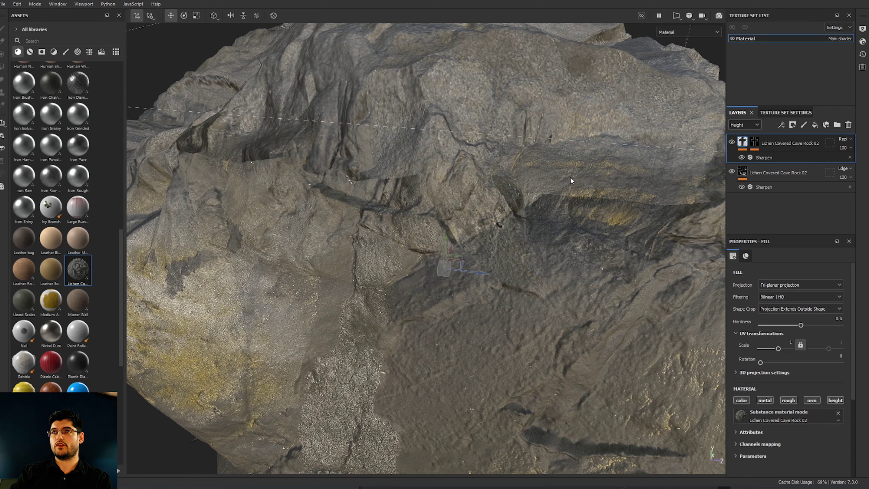
left_click_drag(608, 200, 556, 236, "alt")
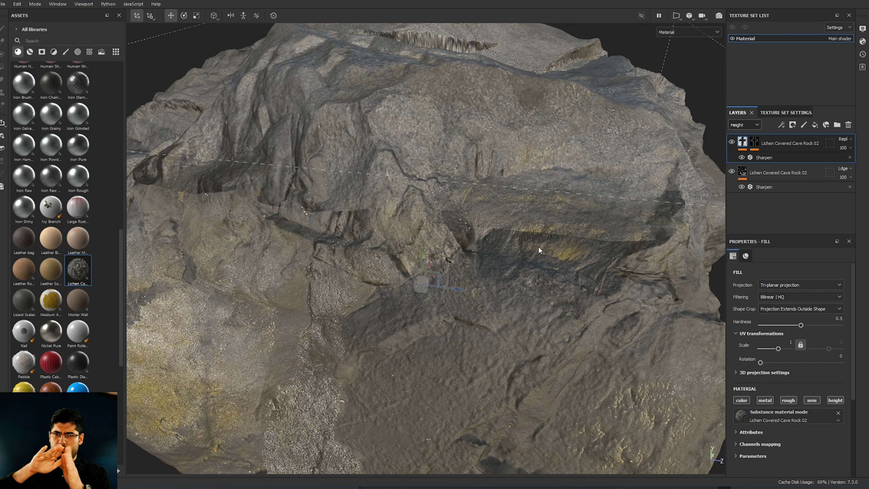
scroll(539, 246, "down", 3)
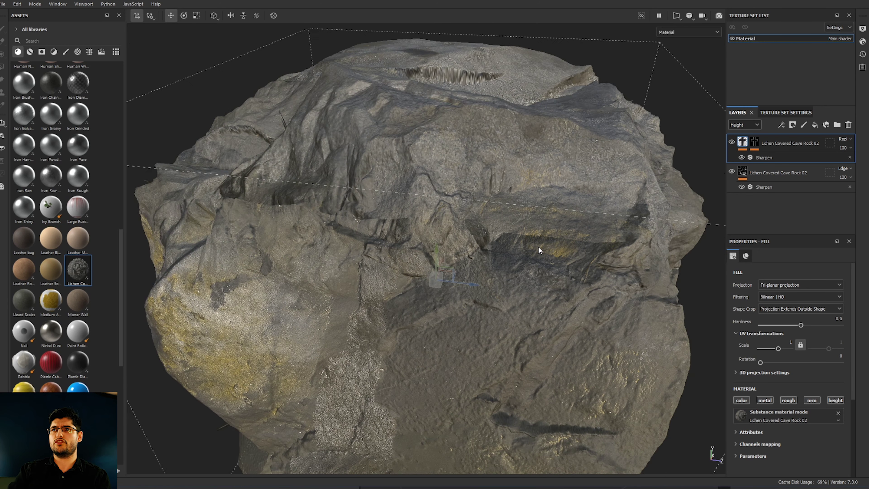
left_click_drag(655, 179, 303, 179, "alt")
middle_click_drag(466, 282, 147, 191, "alt")
right_click_drag(331, 217, 378, 190, "shift")
left_click_drag(378, 190, 446, 292, "alt")
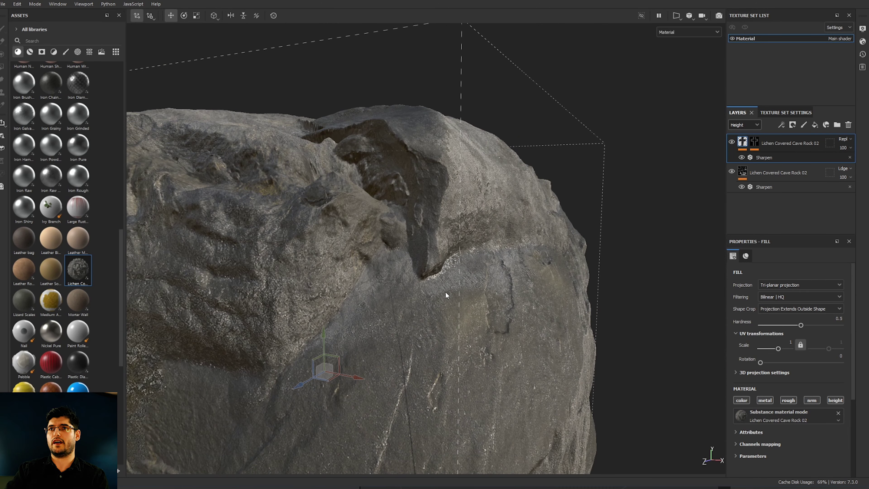
right_click_drag(469, 286, 410, 290, "shift")
left_click_drag(410, 289, 476, 351, "alt")
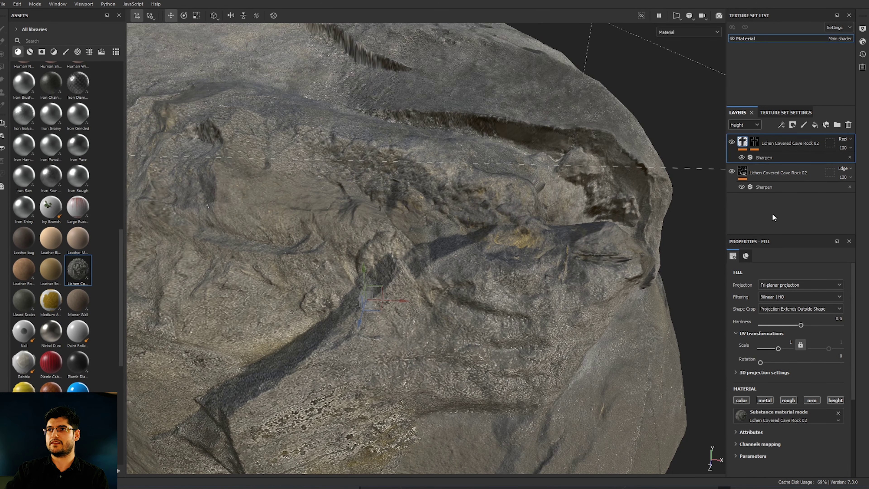
Review the upper rock layer's UV Border Distance generator settings and its material's technical parameters, including height range and position.
left_click(754, 141)
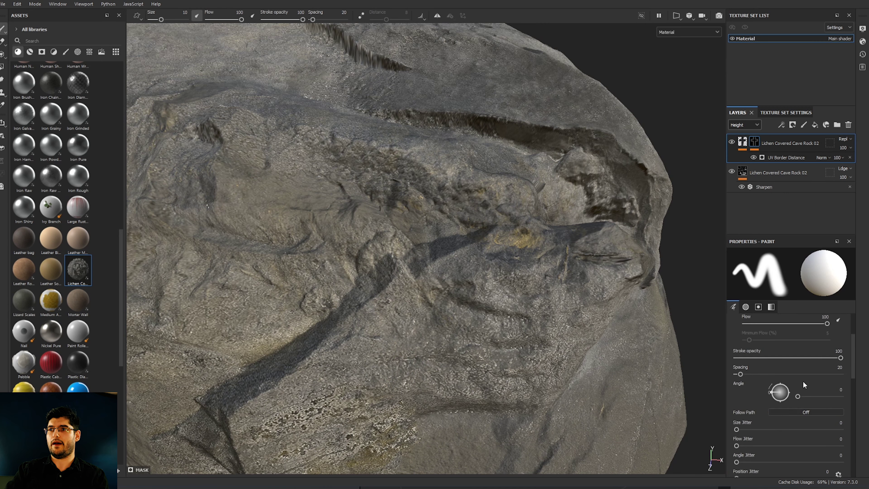
left_click(776, 157)
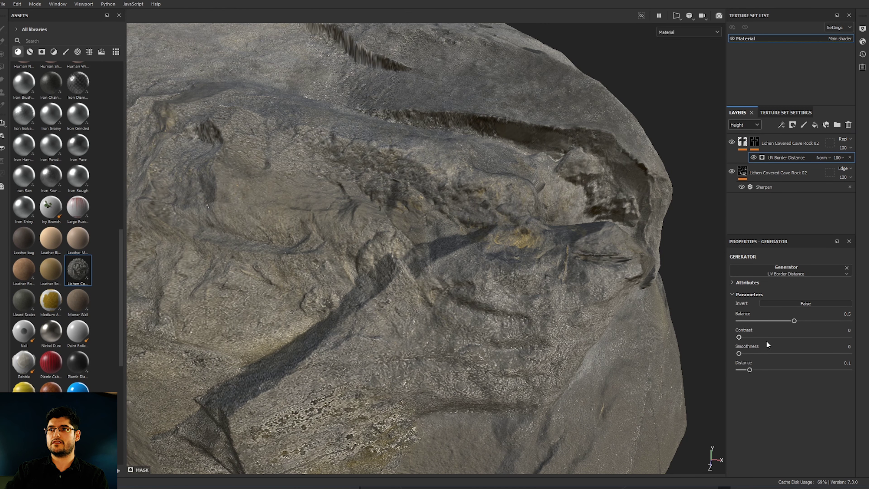
left_click(745, 143)
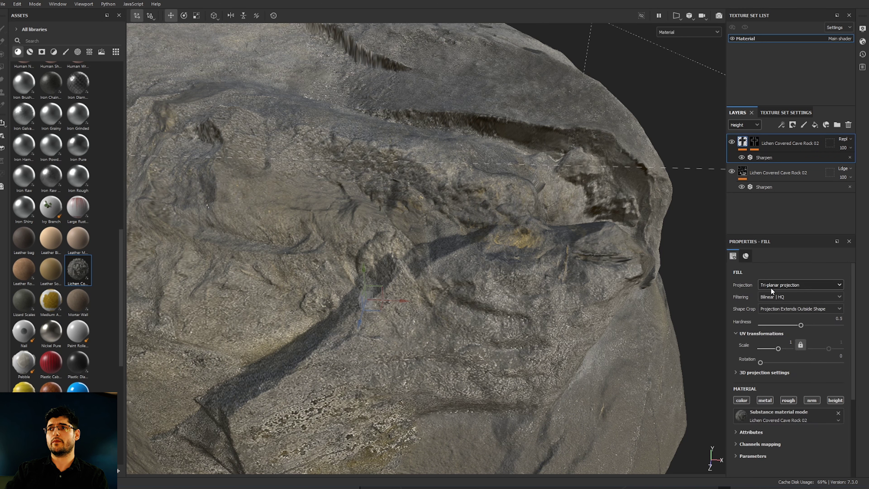
scroll(774, 315, "down", 3)
left_click(760, 337)
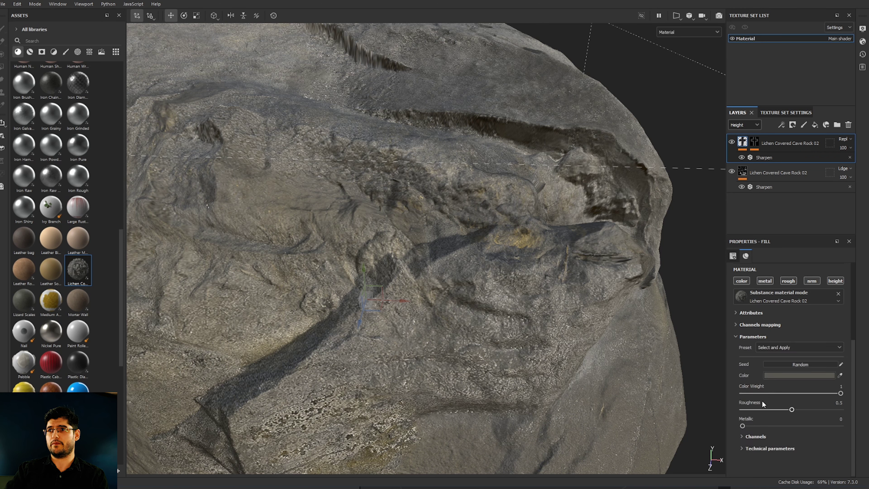
scroll(775, 439, "down", 5)
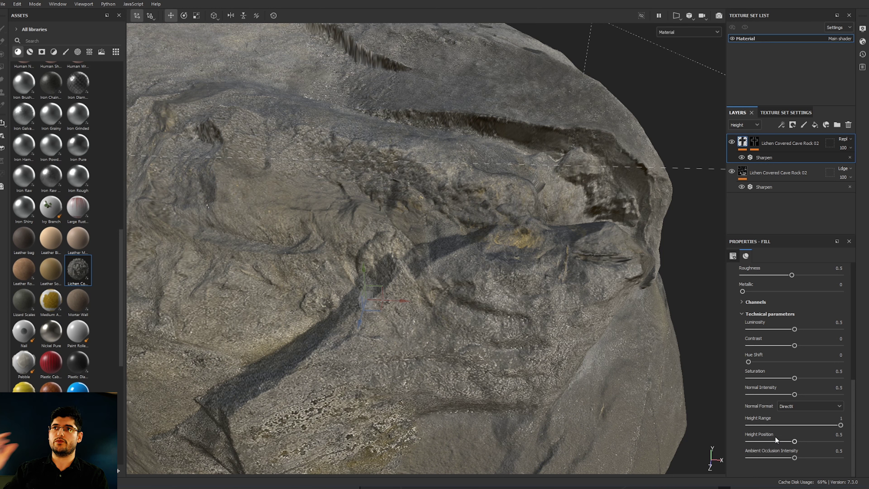
scroll(574, 316, "down", 3)
Examine the rock's displacement from several sides, focusing on the stretched texture along the steep ledge on its upper surface.
left_click_drag(574, 316, 408, 234, "alt")
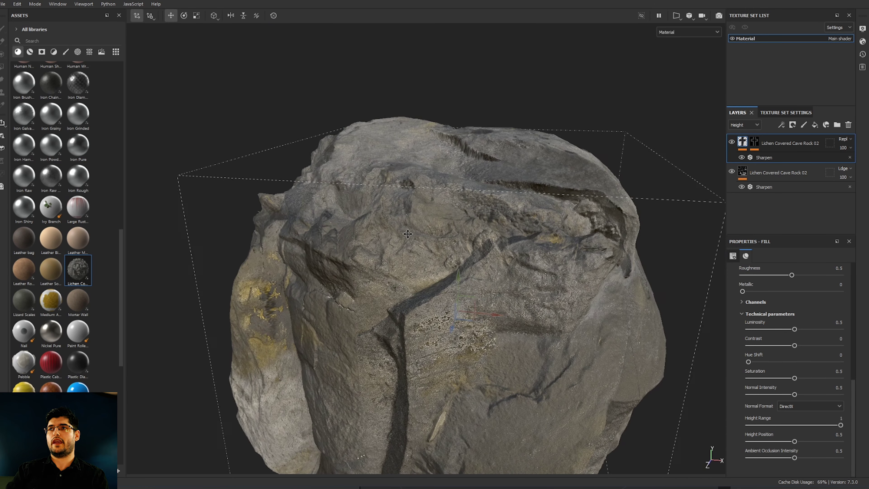
middle_click_drag(408, 234, 447, 243, "alt")
left_click_drag(518, 244, 548, 218, "alt")
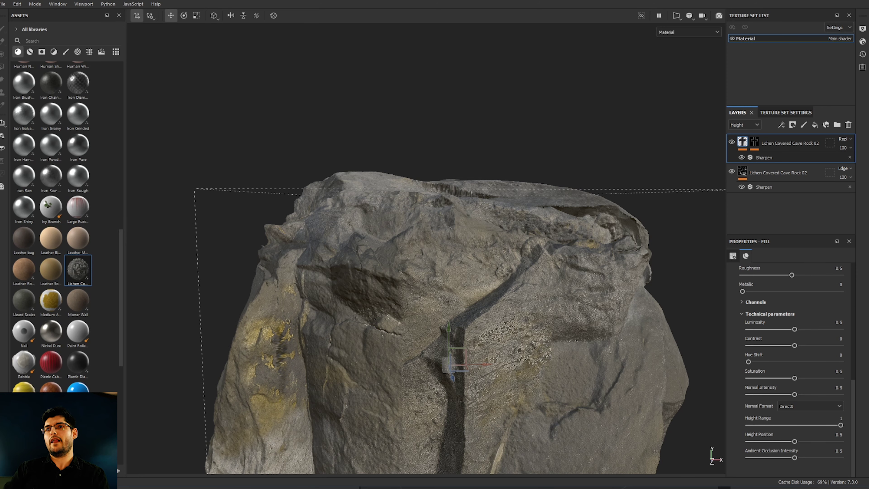
left_click_drag(646, 153, 443, 248, "alt")
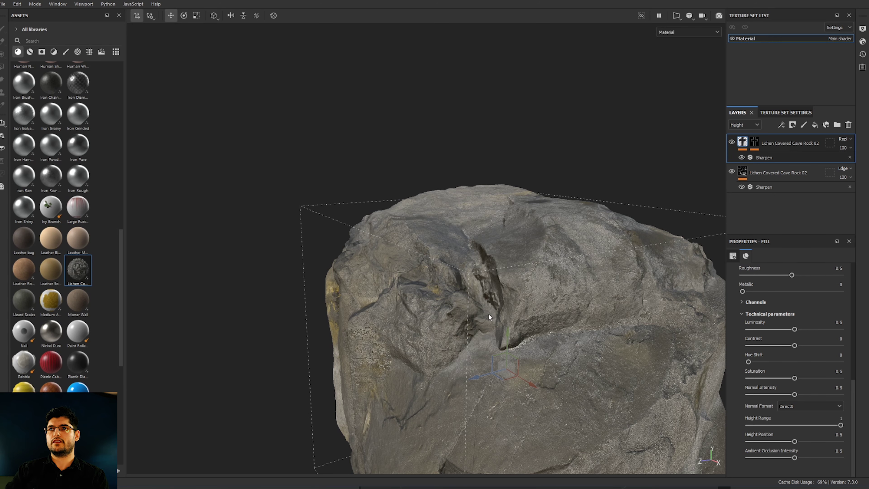
left_click_drag(488, 313, 385, 109, "alt")
scroll(368, 231, "up", 4)
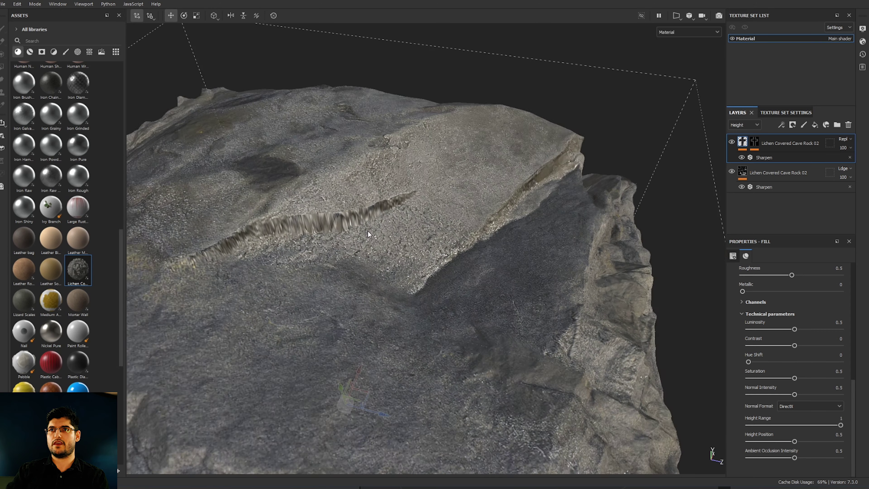
middle_click_drag(369, 231, 379, 230, "alt")
left_click_drag(379, 230, 239, 267, "alt")
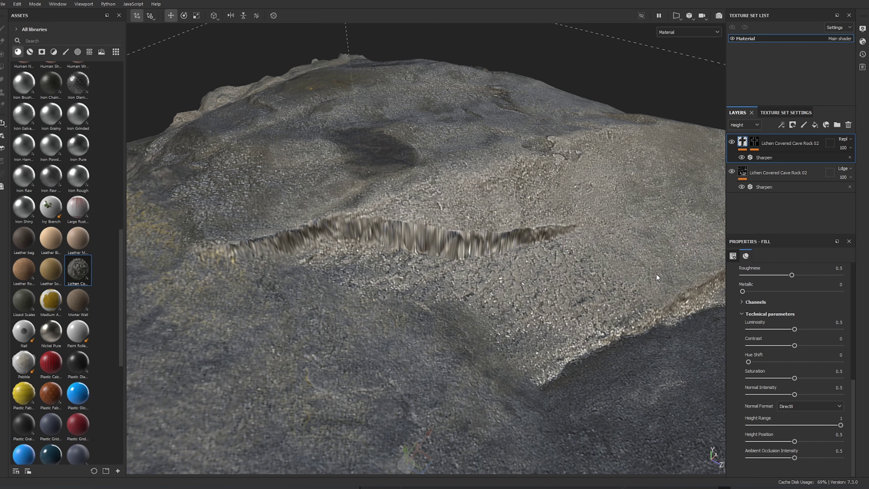
scroll(549, 316, "down", 3)
left_click_drag(549, 316, 484, 273, "alt")
right_click_drag(484, 274, 654, 142, "alt")
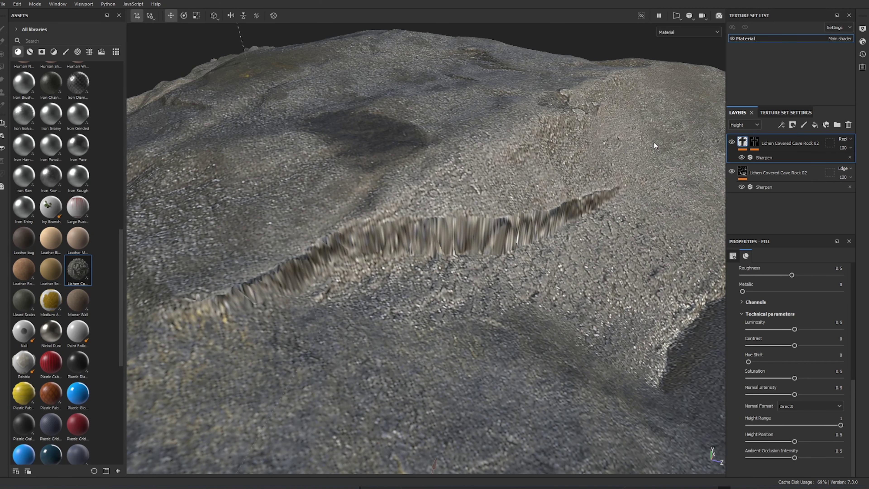
left_click_drag(504, 236, 470, 236, "alt")
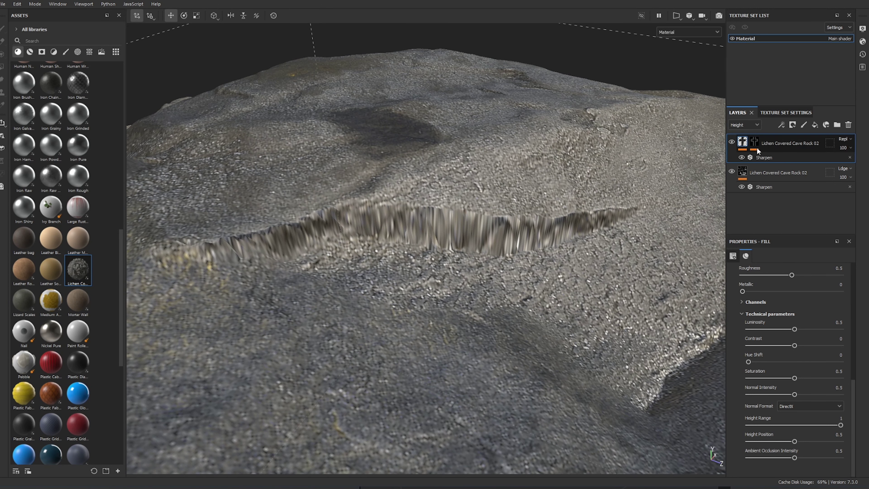
Duplicate the lower rock layer, disabling height on the upper copy and leaving only height enabled on the bottom one.
left_click(753, 173)
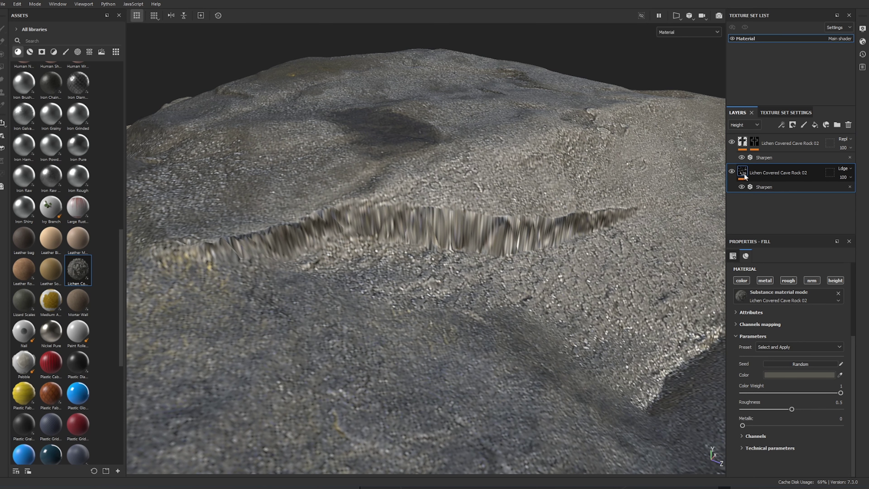
key("ctrl+d")
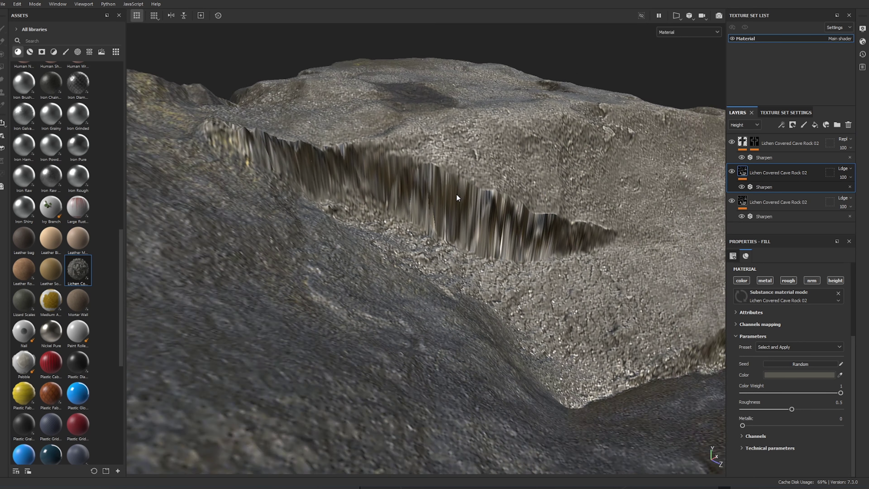
left_click_drag(457, 195, 469, 213, "alt")
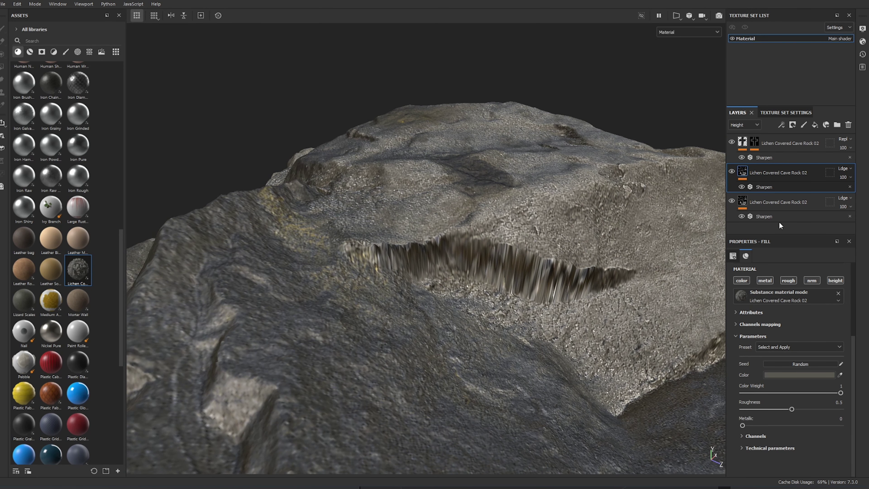
left_click(840, 281)
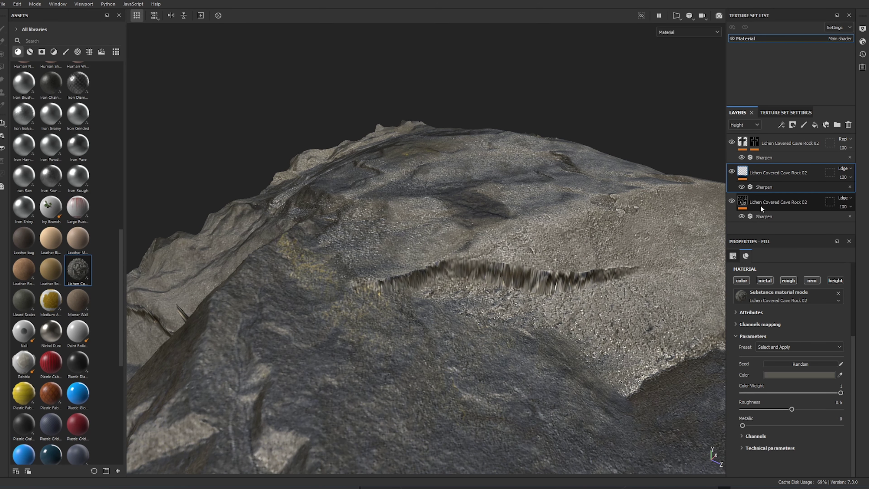
left_click(767, 203)
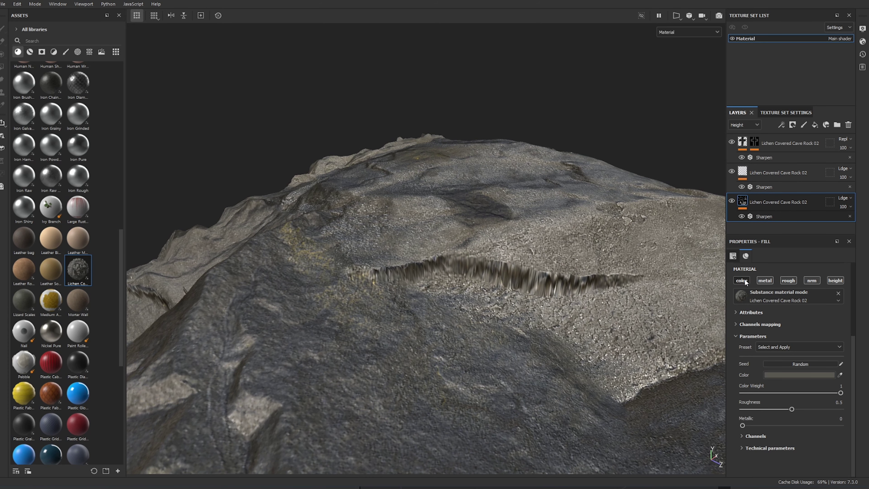
left_click(788, 280)
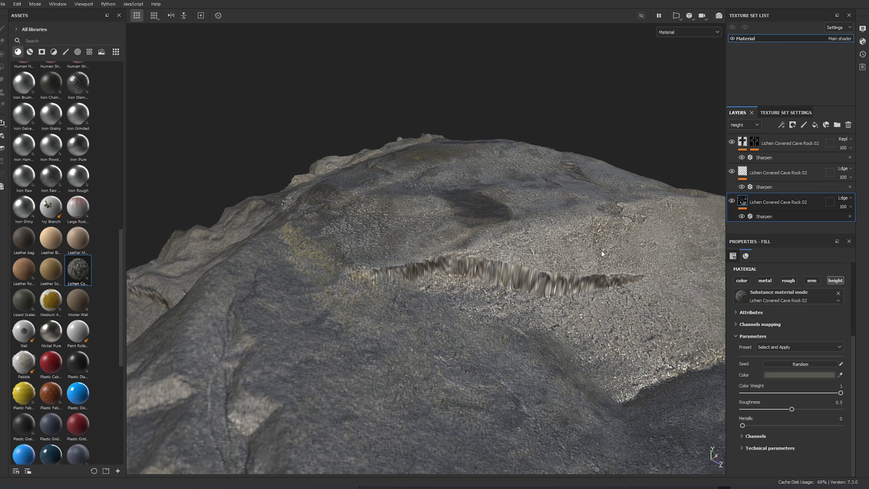
Add a Blur filter to the bottom, height-only rock layer.
right_click(746, 201)
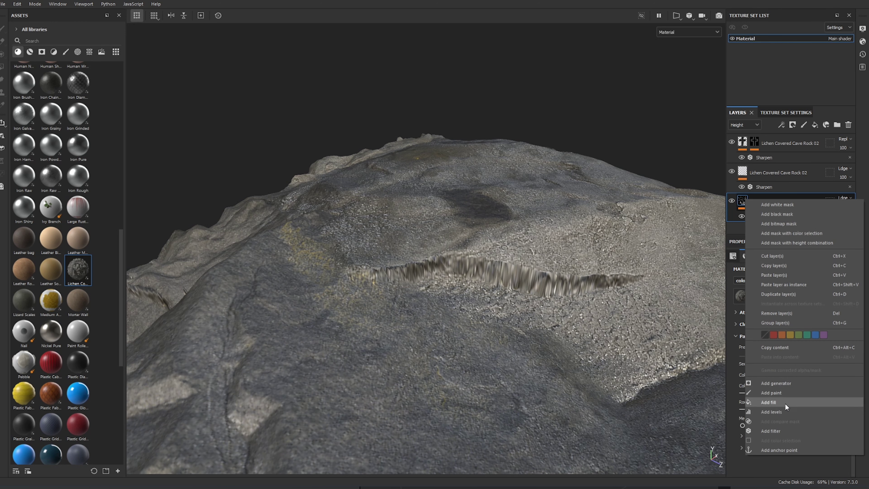
left_click(784, 431)
left_click(787, 283)
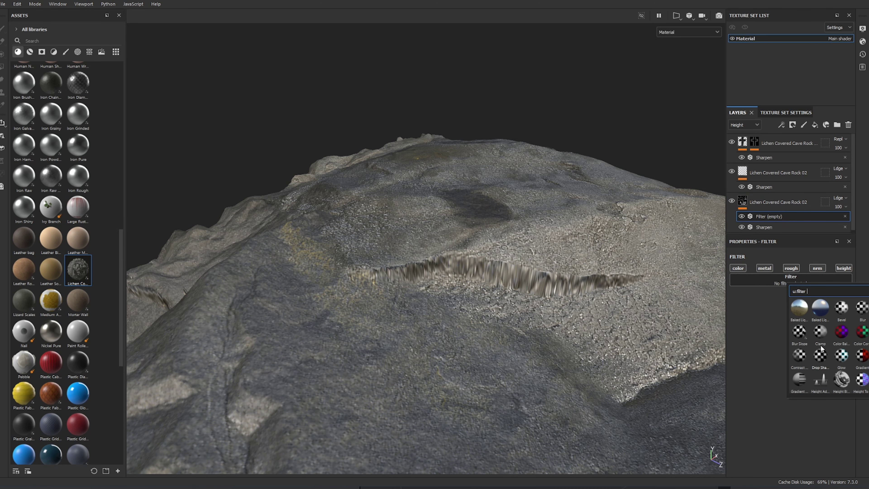
left_click(860, 310)
Examine the rock from all sides to judge how the blurred height affects the displacement and the stretched areas.
left_click_drag(614, 343, 456, 280, "alt")
left_click_drag(508, 261, 429, 287, "alt")
scroll(540, 282, "down", 3)
left_click_drag(376, 248, 475, 246, "alt")
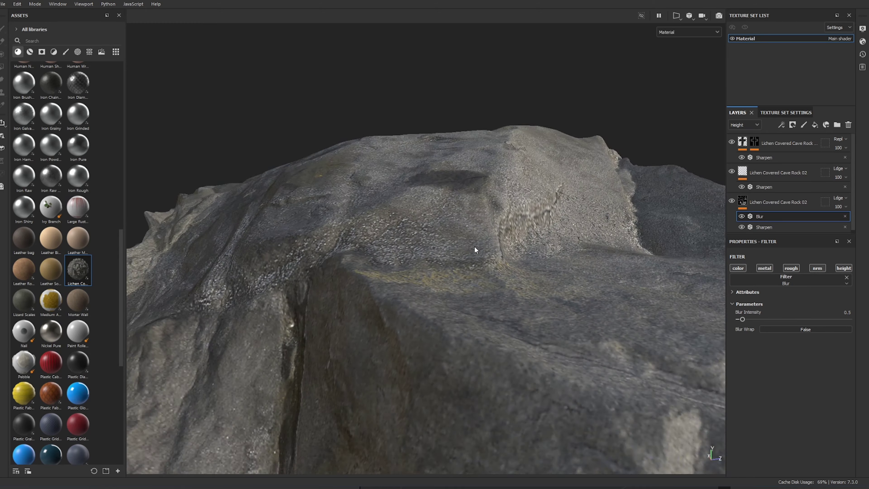
scroll(475, 245, "down", 4)
right_click_drag(449, 289, 438, 288, "shift")
left_click_drag(440, 288, 518, 254, "alt")
left_click_drag(328, 304, 446, 260, "alt")
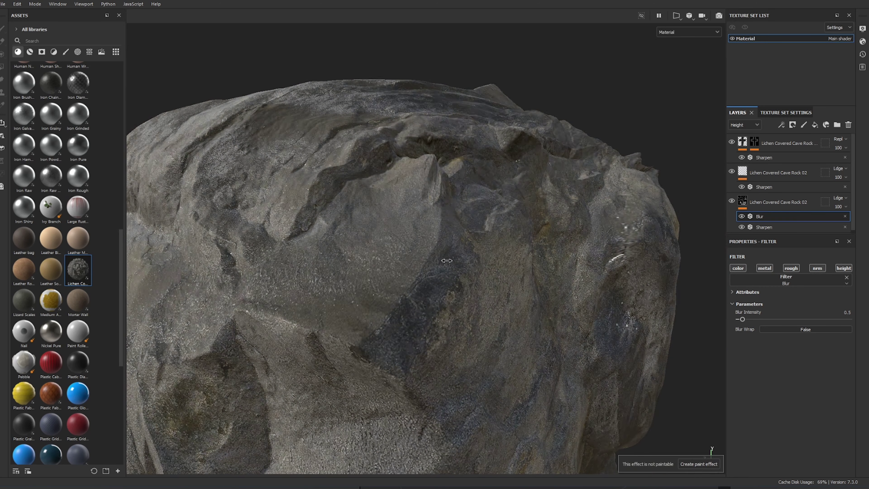
right_click_drag(446, 260, 473, 259, "shift")
left_click_drag(489, 279, 484, 376, "alt")
right_click_drag(484, 375, 357, 70, "alt")
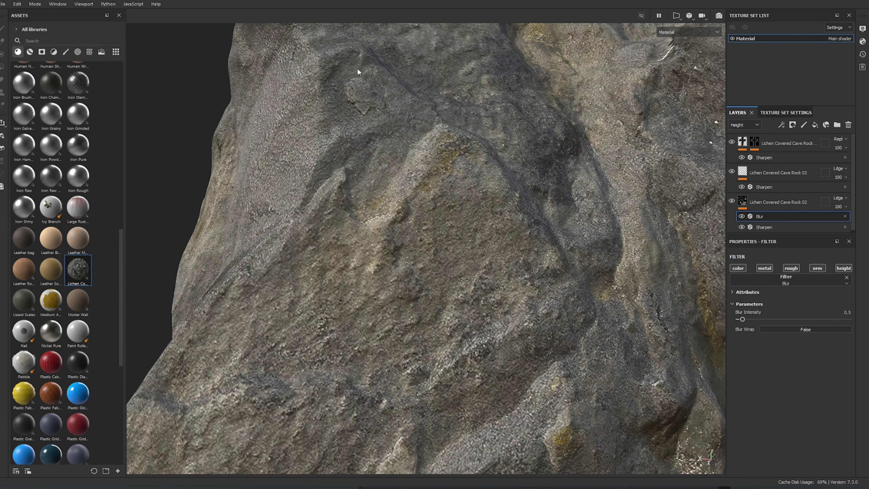
scroll(475, 228, "down", 5)
left_click_drag(479, 221, 499, 185, "alt")
middle_click_drag(499, 185, 349, 357, "alt")
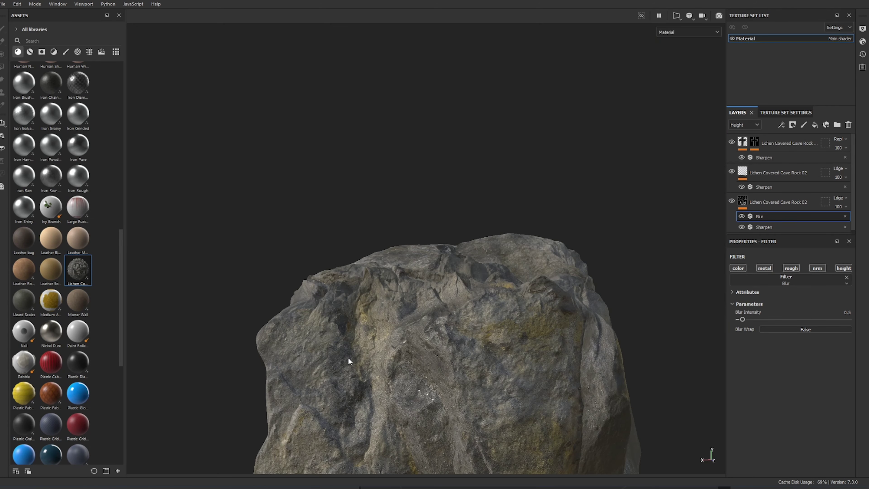
left_click_drag(348, 357, 391, 299, "alt")
scroll(465, 257, "up", 5)
left_click_drag(464, 257, 579, 277, "alt")
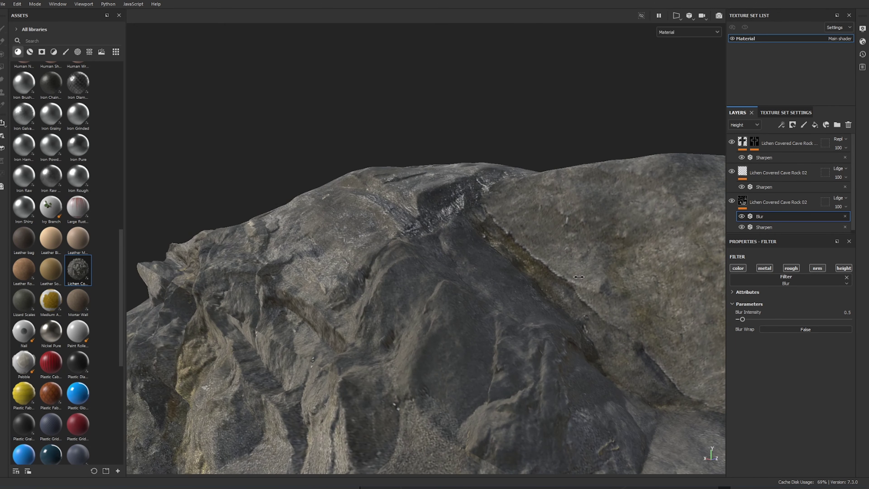
right_click_drag(579, 276, 434, 305, "shift")
scroll(581, 278, "down", 3)
left_click_drag(435, 305, 264, 322, "alt")
mouse_move(264, 322)
right_mouse_down("shift")
mouse_move(306, 318)
mouse_move(274, 314)
right_mouse_up("shift")
scroll(298, 331, "up", 2)
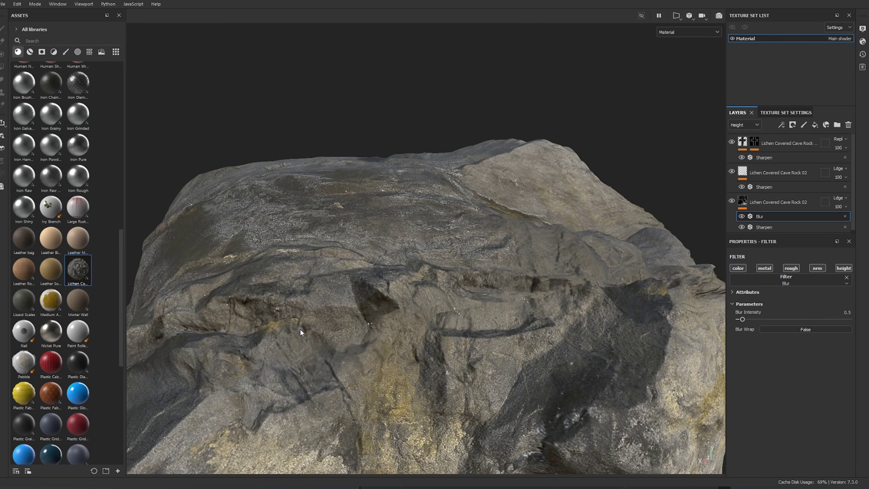
Inspect the rock's front face up close for small bright displacement artifacts around the cracks and texture seams.
left_click_drag(300, 329, 510, 300, "alt")
right_click_drag(510, 301, 522, 302, "shift")
left_click_drag(522, 302, 475, 252, "alt")
left_click_drag(407, 253, 695, 163, "alt")
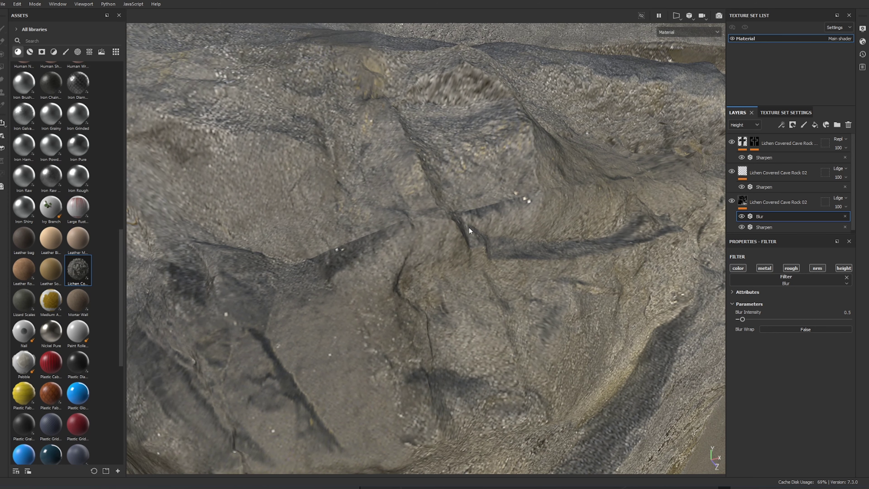
left_click_drag(477, 226, 267, 291, "alt")
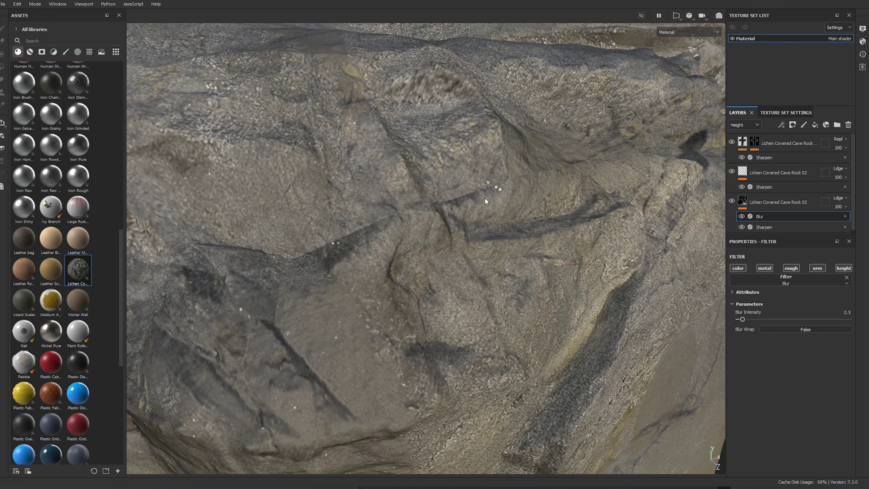
scroll(486, 198, "down", 2)
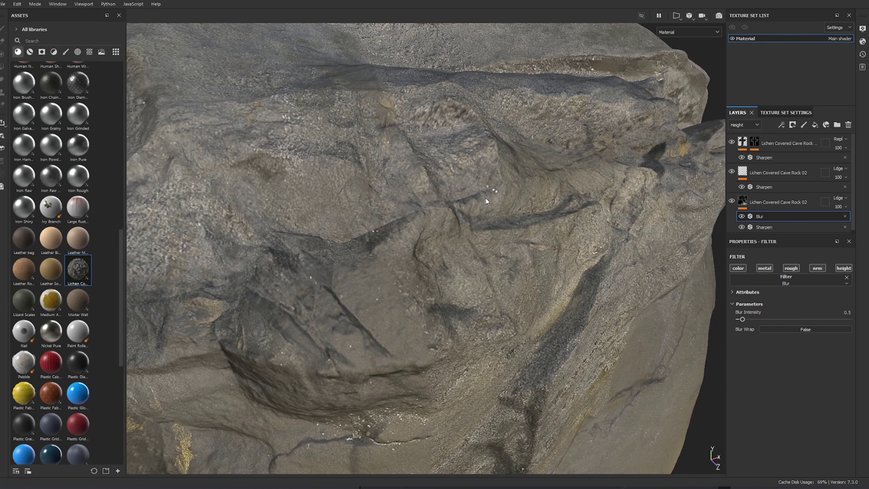
middle_click_drag(486, 198, 512, 202, "alt")
scroll(512, 186, "up", 1)
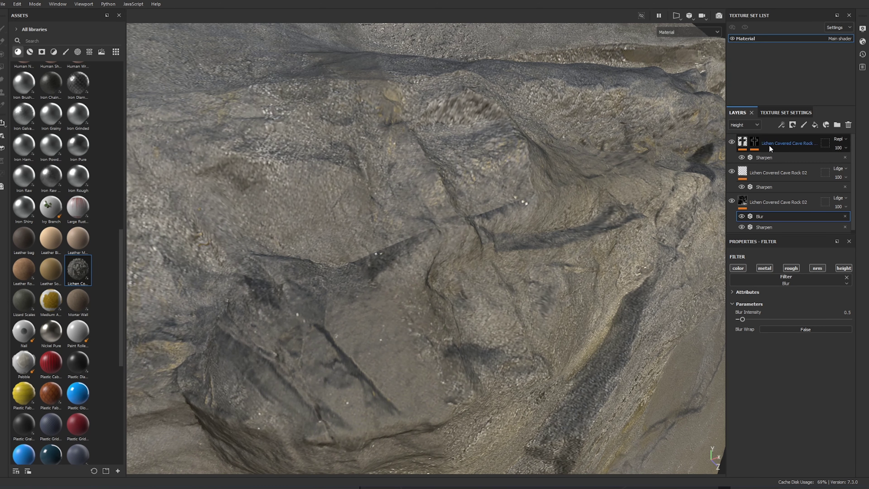
Add a paint layer at the top of the stack and set its Base color blending mode to Passthrough.
left_click(804, 125)
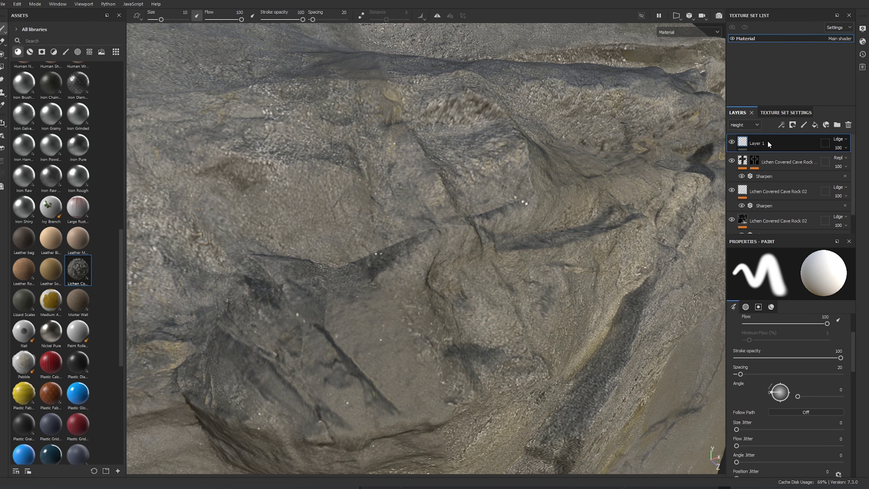
left_click(745, 127)
left_click(746, 136)
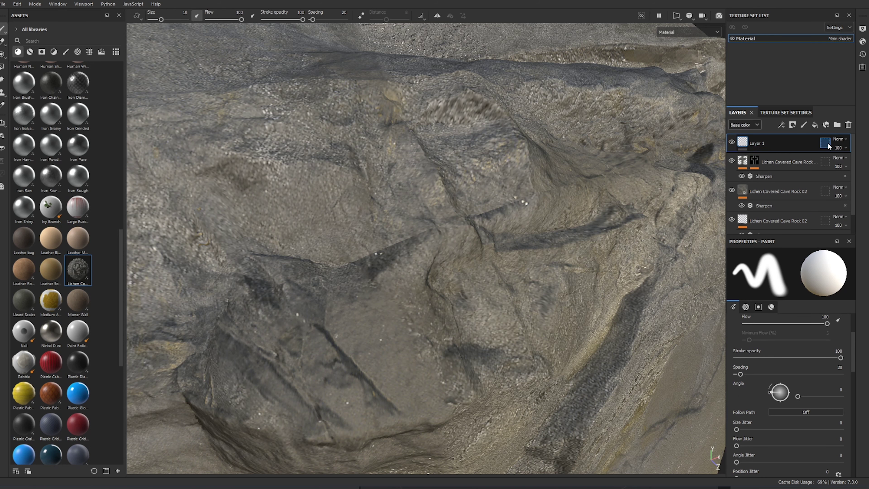
left_click(837, 140)
left_click(847, 154)
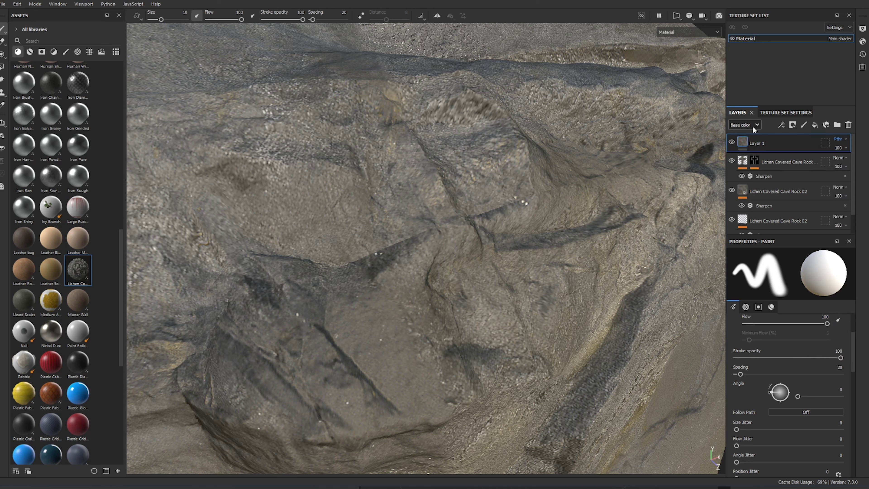
Set the top paint layer's blending mode to Passthrough for the Metallic and Roughness channels.
left_click(750, 125)
left_click(750, 143)
left_click(839, 140)
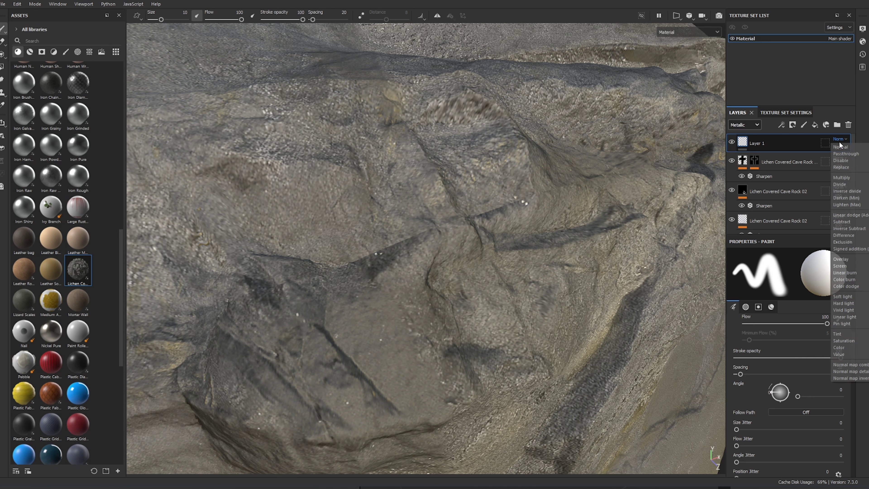
left_click(841, 155)
left_click(749, 128)
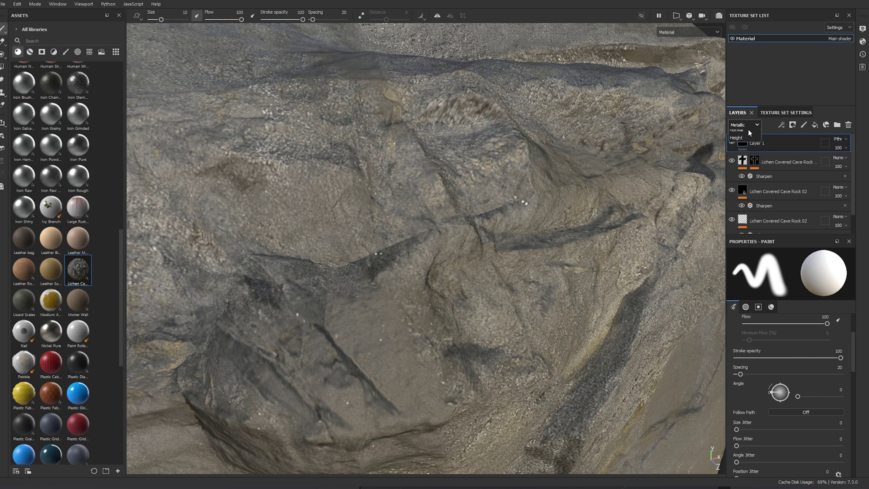
left_click(745, 153)
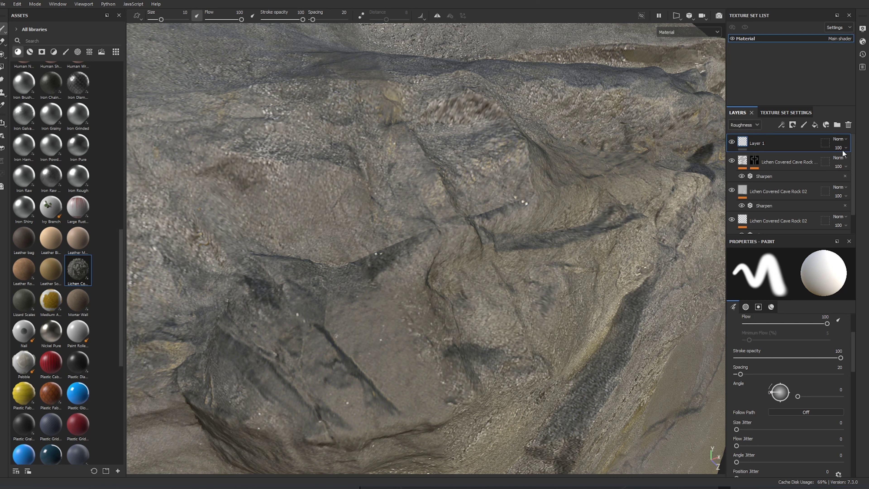
left_click(842, 140)
left_click(844, 154)
Set the top paint layer's Normal channel blending to Passthrough and return the layer stack display to Base color.
left_click(745, 125)
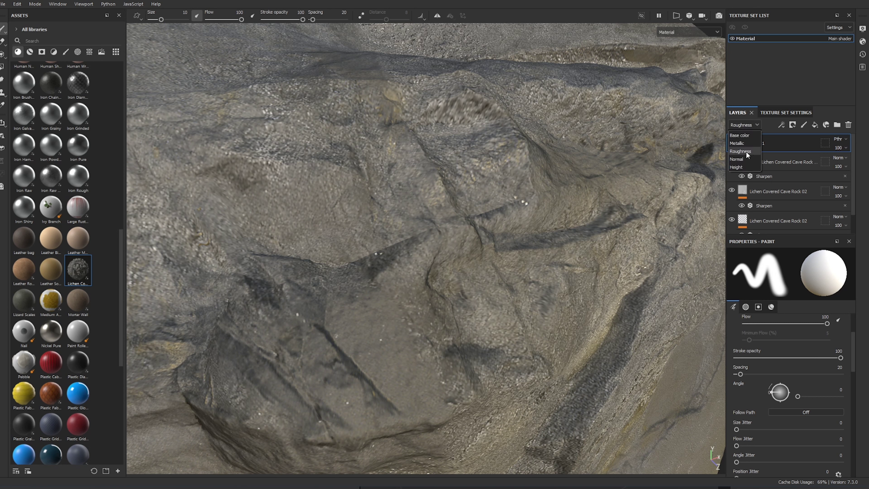
left_click(745, 159)
left_click(842, 154)
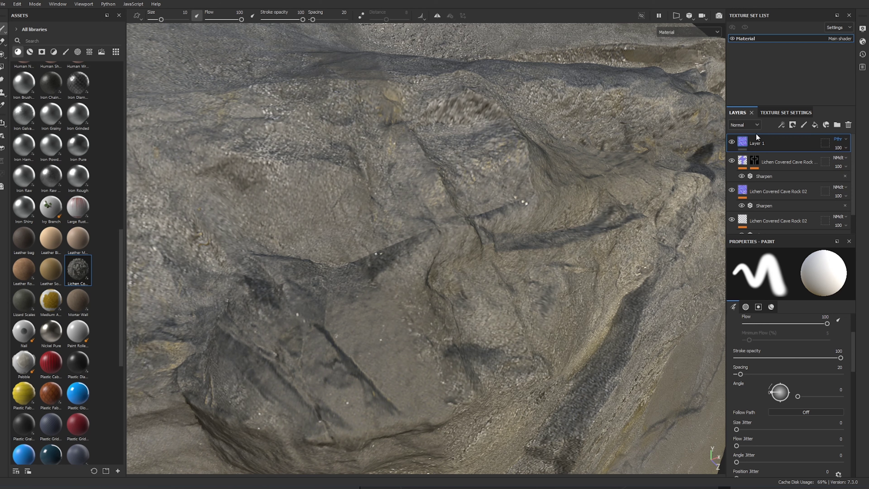
left_click(746, 125)
left_click(747, 137)
Activate the Clone tool and set its source on the clean brown surface of the rock's front face.
left_click_drag(623, 263, 596, 264, "alt")
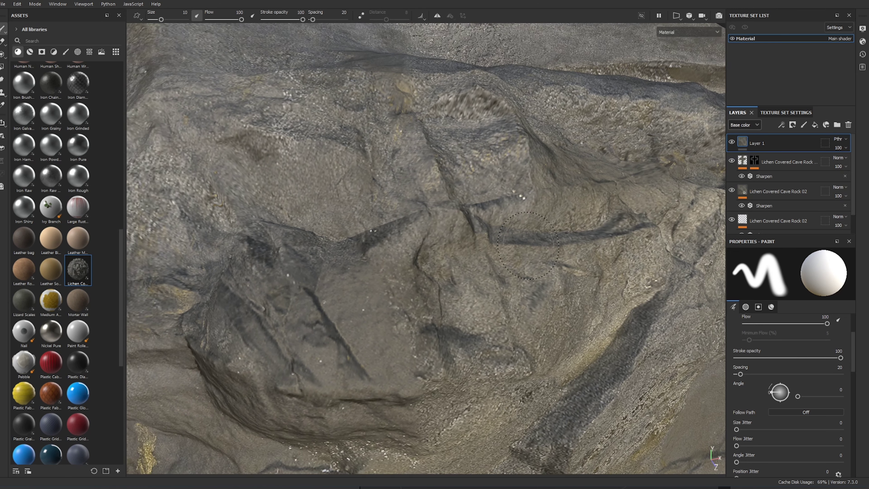
scroll(596, 264, "down", 2)
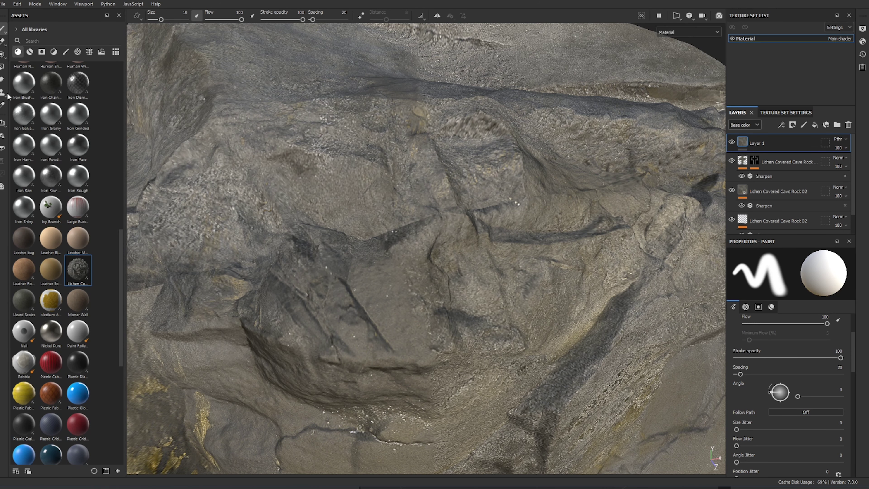
left_click_drag(0, 123, 2, 123)
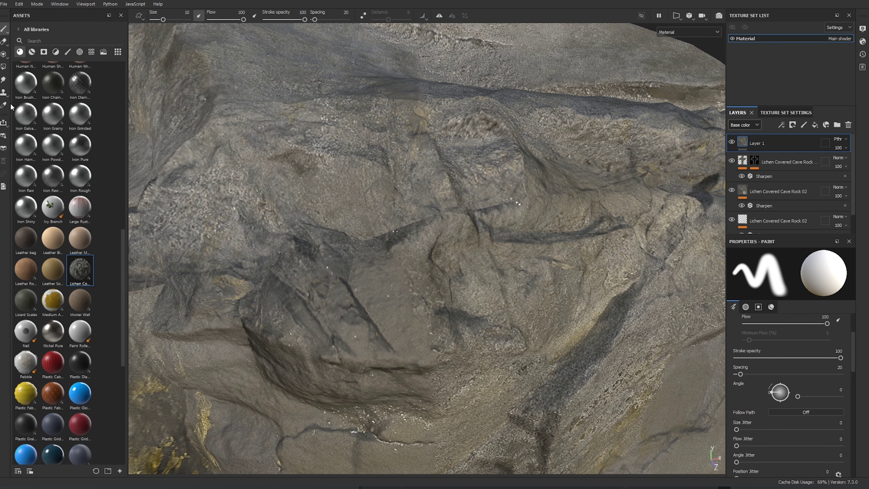
left_click(4, 92)
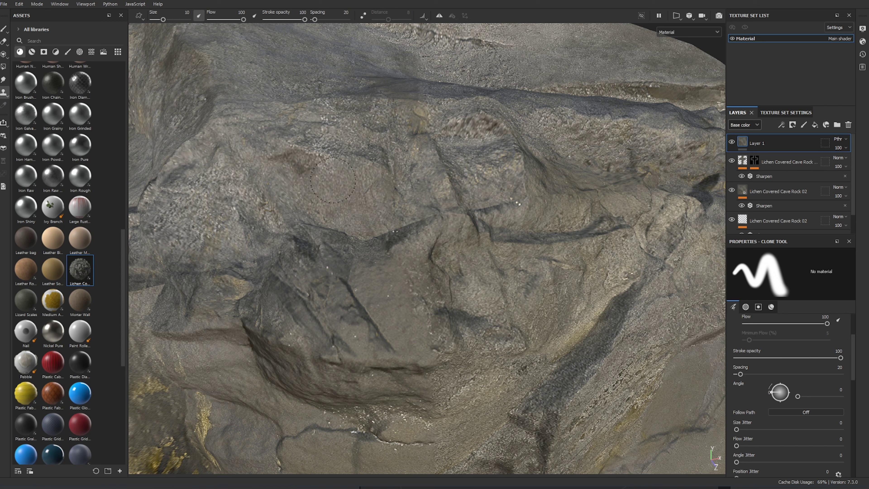
key("v")
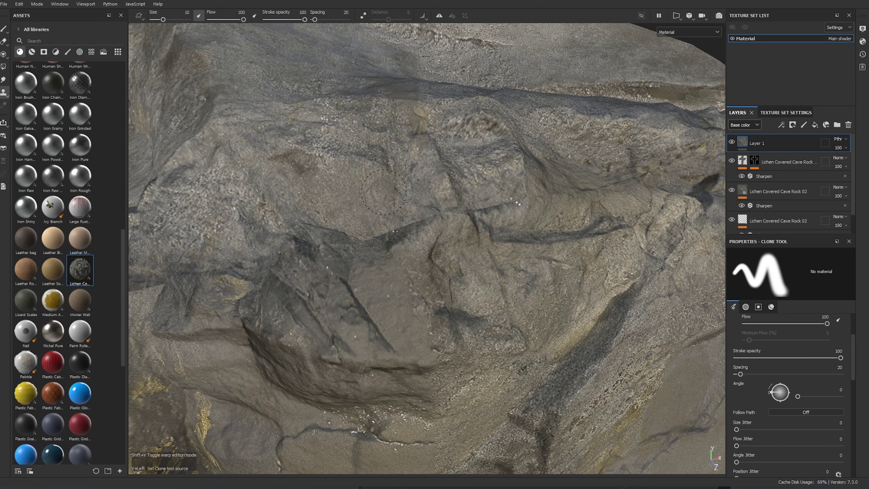
left_click(333, 178)
Resample clean brown rock and clone it over the bright specks along the dark crack on the front face.
middle_click_drag(345, 189, 408, 211, "alt")
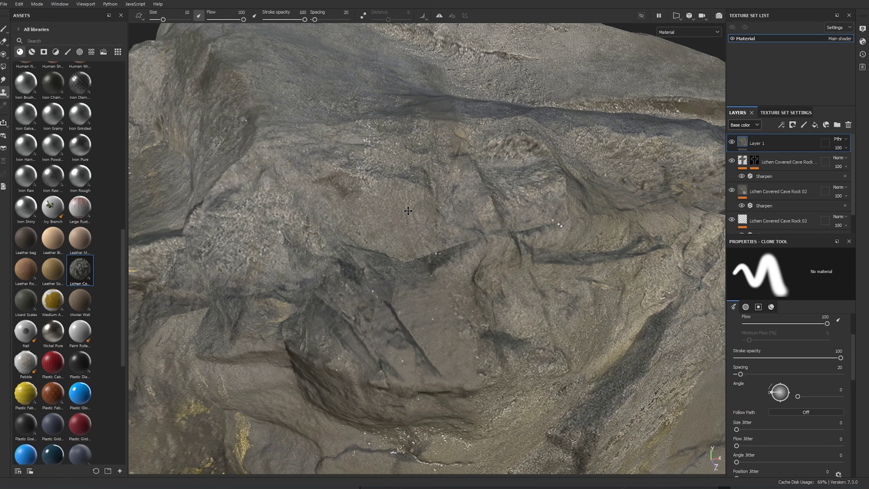
right_click_drag(407, 211, 698, 253, "alt")
key("v")
left_click(463, 200)
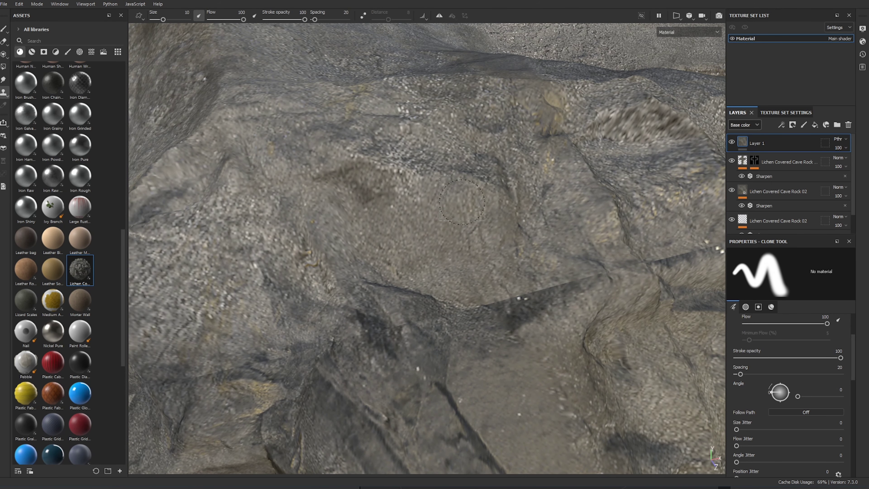
mouse_move(494, 288)
left_mouse_down()
mouse_move(513, 297)
mouse_move(481, 302)
mouse_move(583, 284)
mouse_move(558, 298)
left_mouse_up()
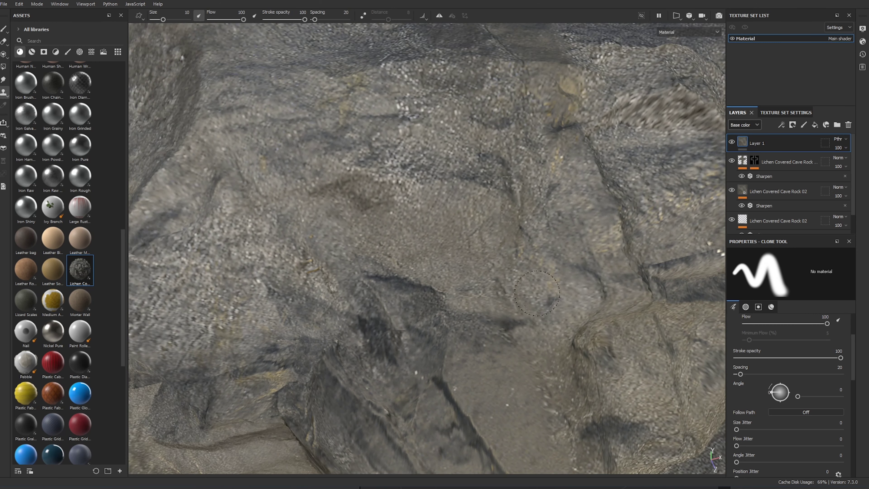
Clone rock texture over the bright specks at the far end of the front crack and set the brush size to 14.15.
middle_click_drag(558, 299, 470, 294, "alt")
left_click_drag(471, 294, 490, 254, "alt")
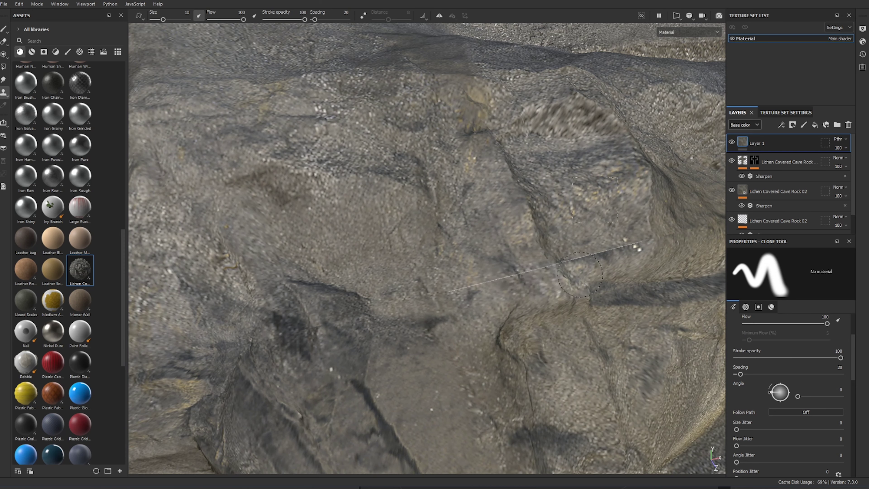
mouse_move(639, 247)
left_mouse_down("alt")
mouse_move(556, 232)
mouse_move(528, 213)
mouse_move(571, 186)
mouse_move(371, 239)
left_mouse_up("alt")
right_click_drag(419, 263, 437, 263, "ctrl")
scroll(437, 263, "down", 5)
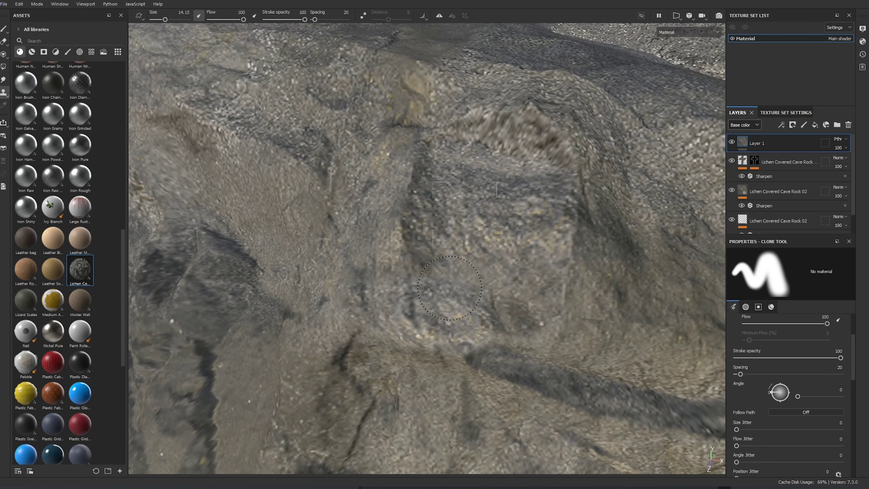
Clone surrounding rock texture across the hard texture transition above the long dark crack on the front face.
scroll(437, 263, "up", 3)
left_click_drag(437, 264, 362, 266, "alt")
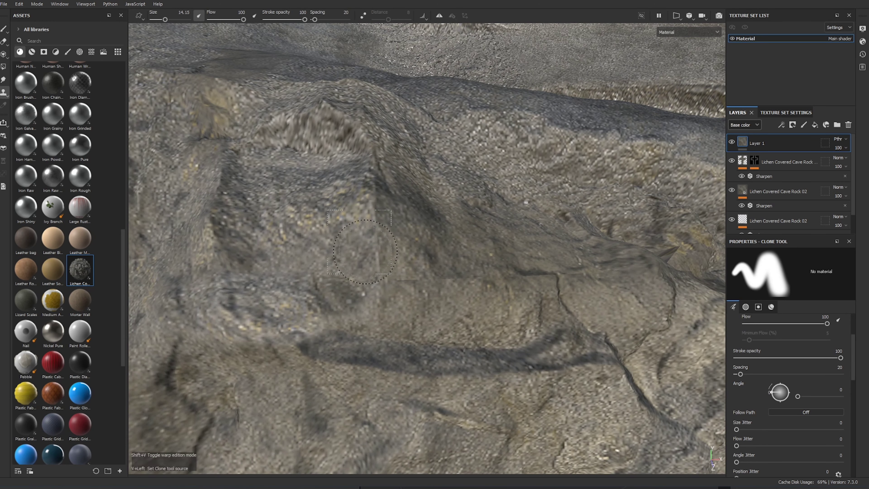
left_click_drag(490, 282, 397, 284, "alt")
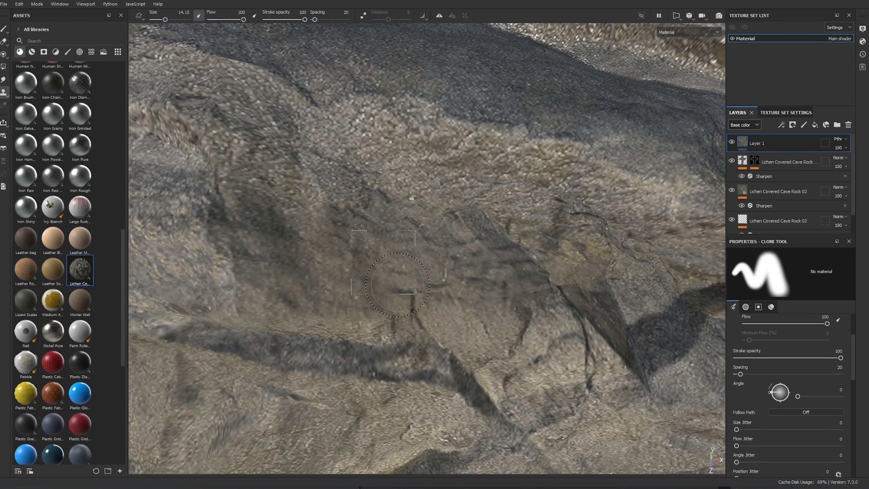
left_click_drag(467, 293, 550, 290, "alt")
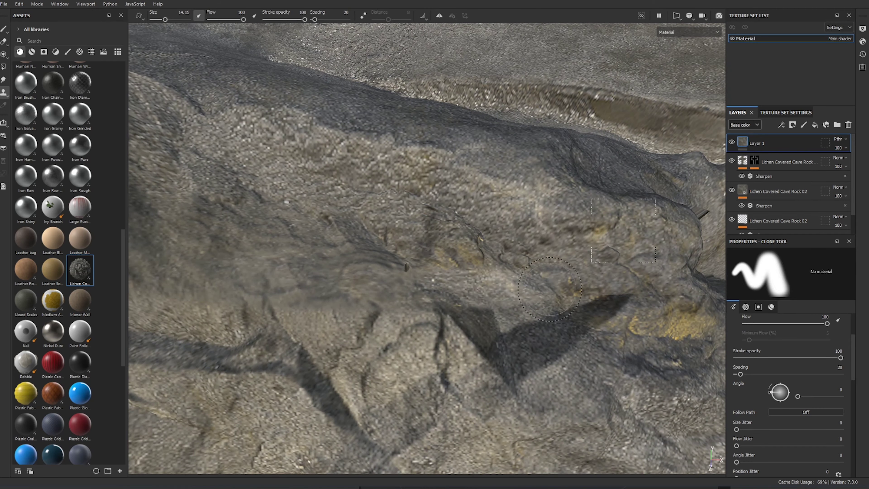
Set the clone brush size to 9.99 and retouch the rough ledge where the front face meets the corner.
right_click_drag(550, 290, 588, 289, "ctrl")
scroll(550, 290, "down", 2)
mouse_move(550, 290)
left_mouse_down("alt")
mouse_move(328, 246)
mouse_move(374, 288)
mouse_move(359, 283)
mouse_move(374, 273)
mouse_move(321, 199)
left_mouse_up("alt")
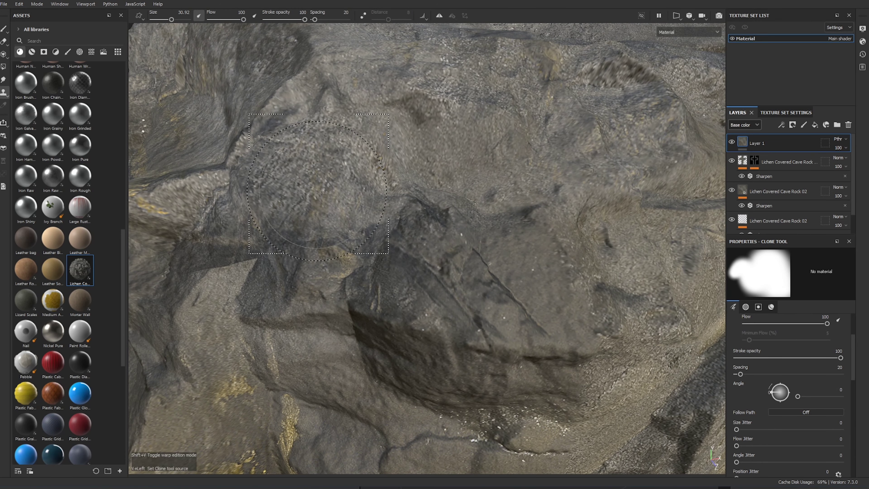
mouse_move(317, 189)
right_mouse_down("ctrl")
mouse_move(305, 208)
mouse_move(272, 191)
right_mouse_up("ctrl")
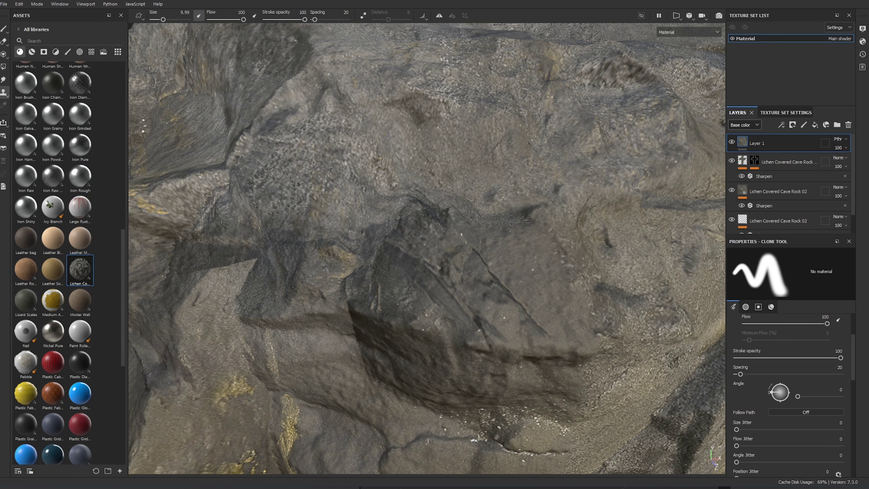
mouse_move(297, 245)
left_mouse_down("alt")
mouse_move(381, 230)
mouse_move(393, 248)
left_mouse_up("alt")
left_click_drag(395, 278, 445, 273)
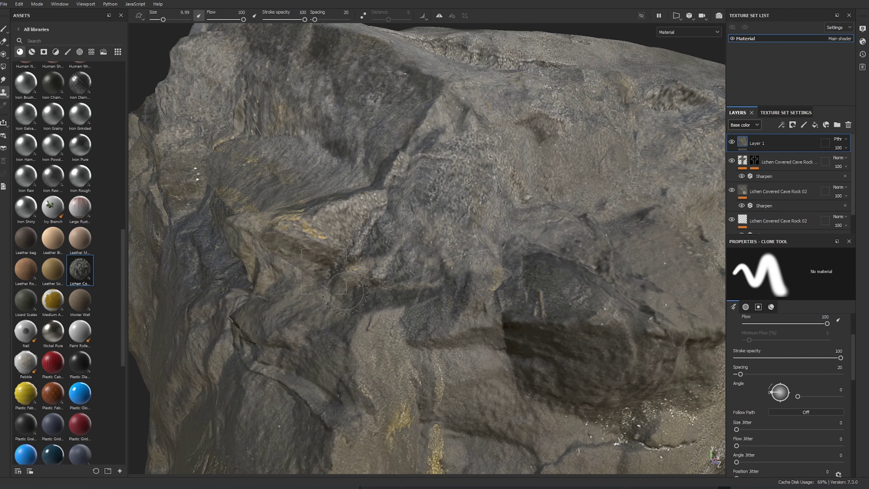
Clone rock texture over the dark recess and visible seam around the corner beside the yellow lichen streak.
left_click_drag(345, 291, 383, 282, "alt")
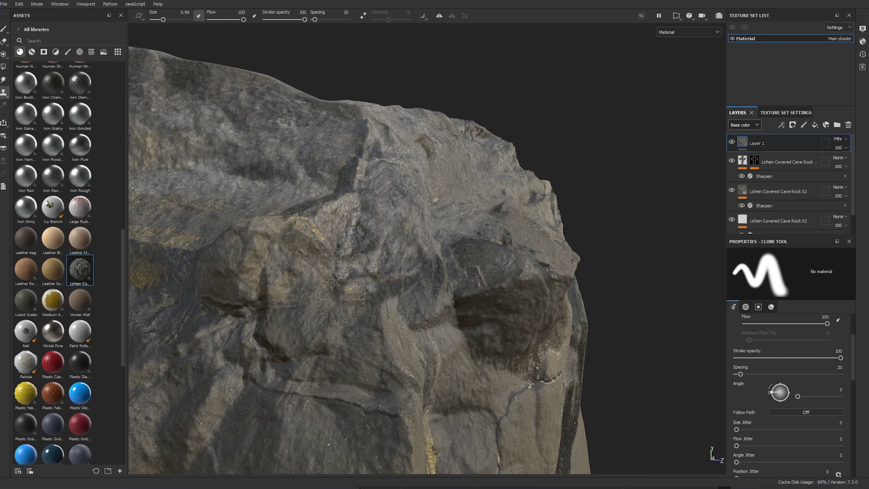
left_click_drag(375, 312, 237, 293, "alt")
left_click_drag(334, 296, 393, 320, "alt")
scroll(401, 271, "up", 2)
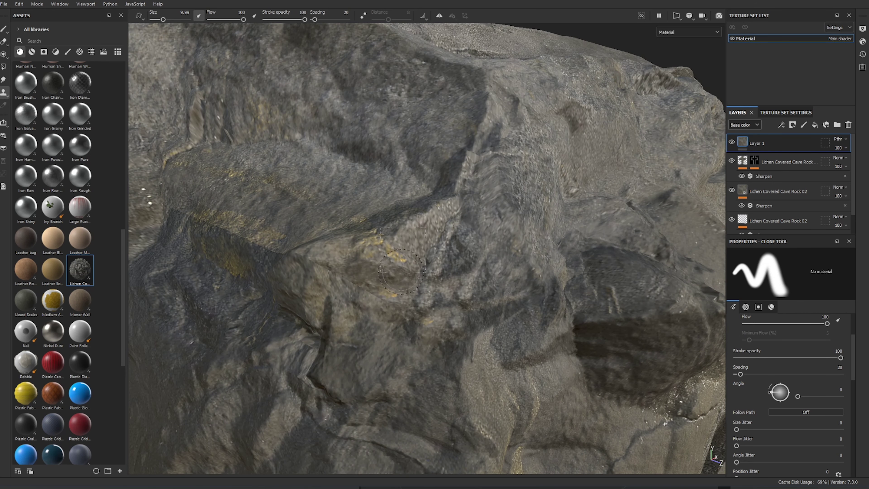
left_click_drag(328, 279, 371, 272, "alt")
mouse_move(455, 327)
left_mouse_down()
mouse_move(197, 278)
mouse_move(398, 312)
left_mouse_up()
Retouch the area of bright specks below the narrow vertical crack on the rock's side face with cloned texture.
scroll(398, 312, "down", 4)
middle_click_drag(277, 277, 513, 305, "alt")
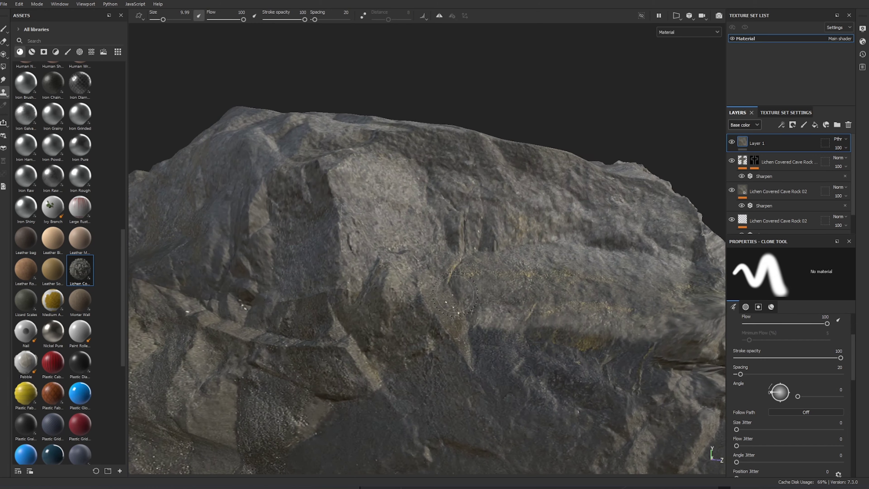
scroll(512, 306, "up", 3)
mouse_move(496, 320)
left_mouse_down()
mouse_move(339, 308)
mouse_move(527, 351)
mouse_move(291, 284)
mouse_move(197, 318)
mouse_move(147, 308)
left_mouse_up()
mouse_move(294, 295)
left_mouse_down("alt")
mouse_move(328, 308)
mouse_move(392, 286)
left_mouse_up("alt")
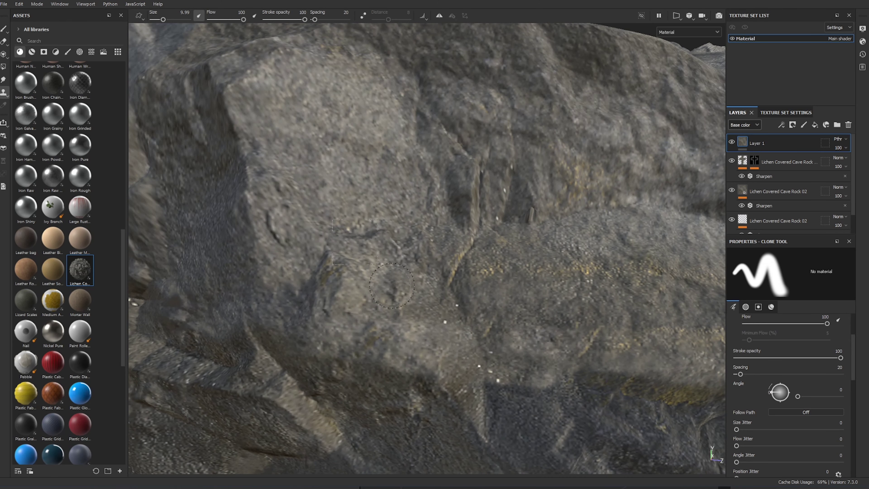
right_click_drag(522, 294, 585, 310, "alt")
left_click_drag(584, 310, 375, 262, "alt")
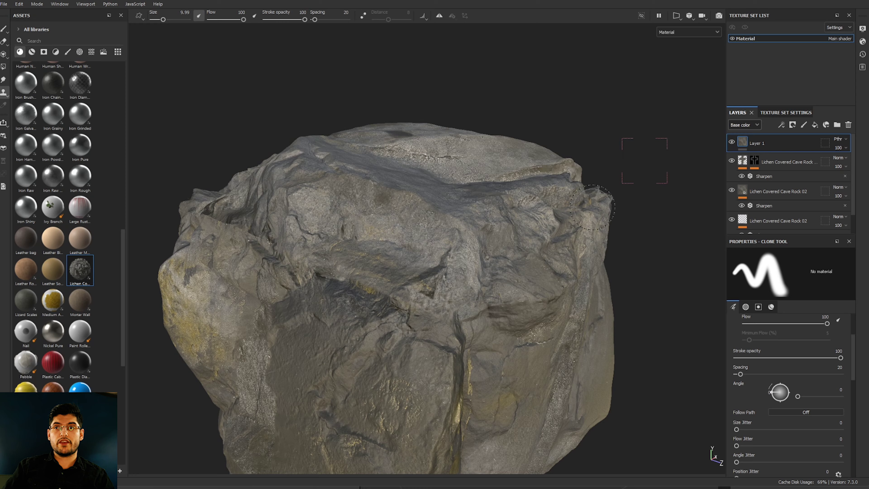
Examine the whole rock from several angles and distances to judge the cloned retouching.
mouse_move(589, 212)
left_mouse_down("alt")
mouse_move(419, 256)
mouse_move(415, 274)
left_mouse_up("alt")
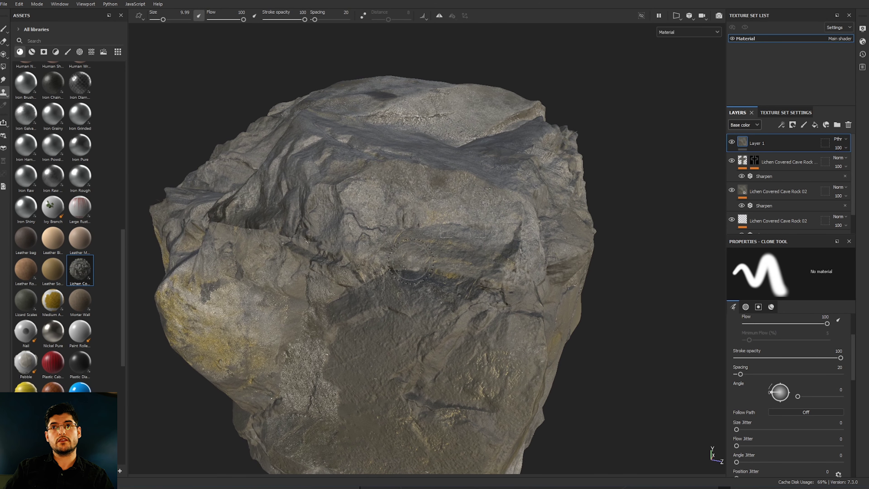
left_click_drag(406, 237, 425, 204, "alt")
right_click_drag(425, 205, 452, 205, "ctrl")
scroll(441, 240, "down", 5)
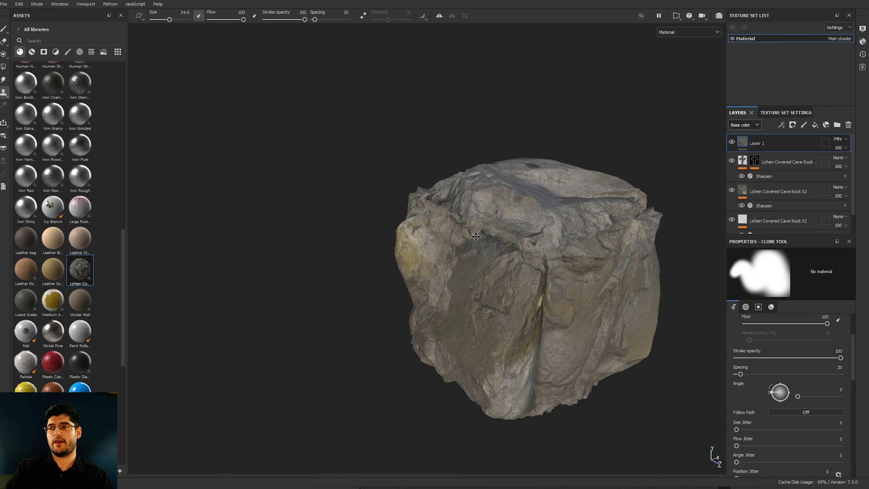
mouse_move(434, 233)
left_mouse_down("alt")
mouse_move(363, 129)
mouse_move(470, 240)
mouse_move(476, 229)
left_mouse_up("alt")
scroll(479, 214, "up", 2)
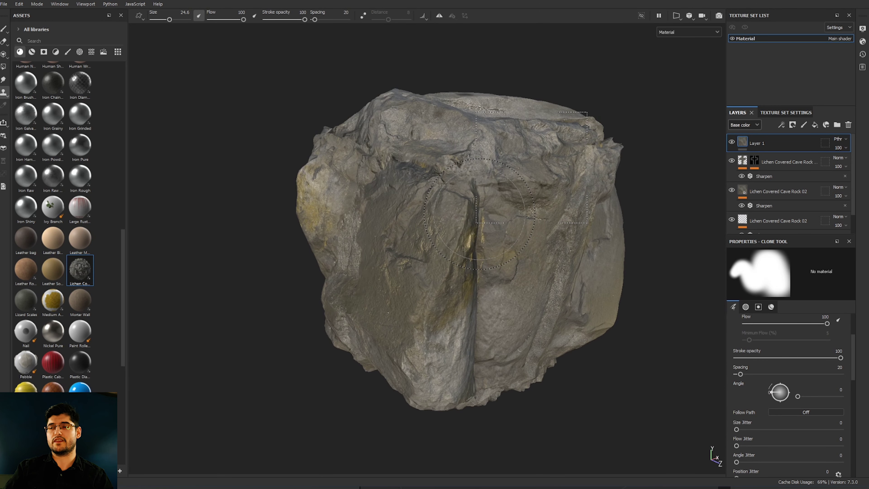
right_click_drag(482, 209, 509, 209, "ctrl")
key("bracketleft")
key("bracketleft")
key("bracketleft")
key("bracketleft")
key("bracketleft")
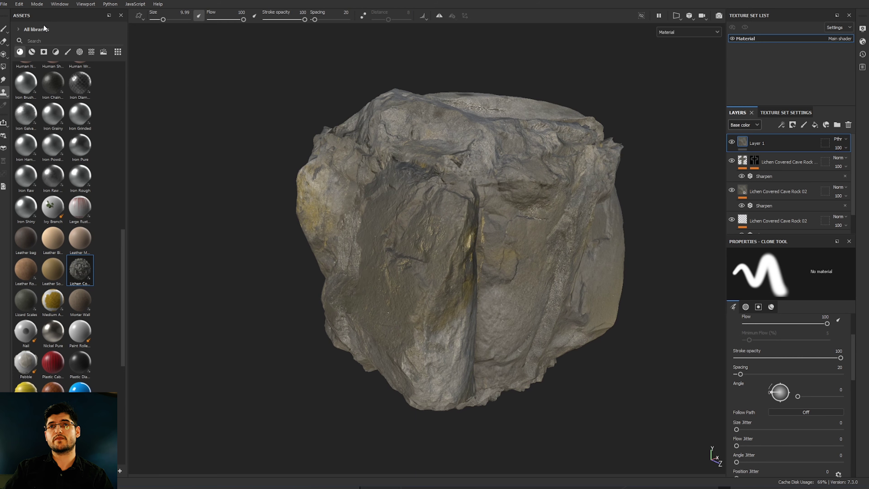
Set up a mesh export with displacement/tessellation included.
left_click(4, 4)
left_click(4, 4)
left_click(7, 4)
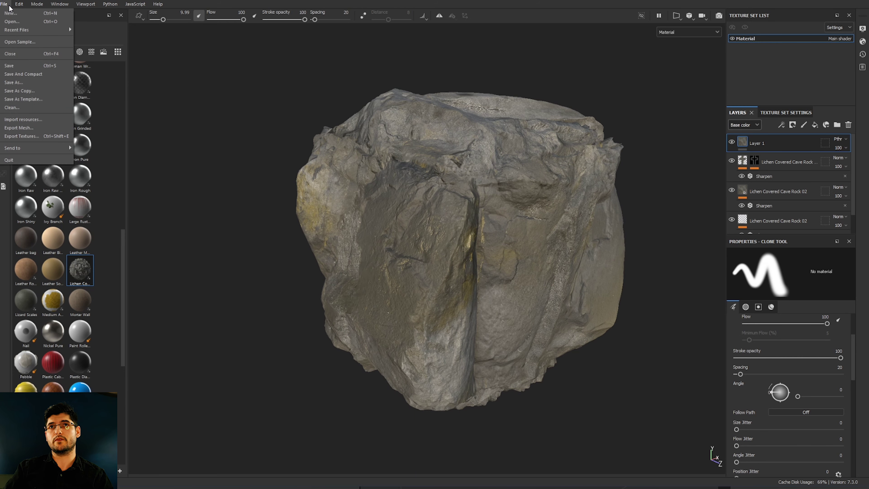
left_click(20, 128)
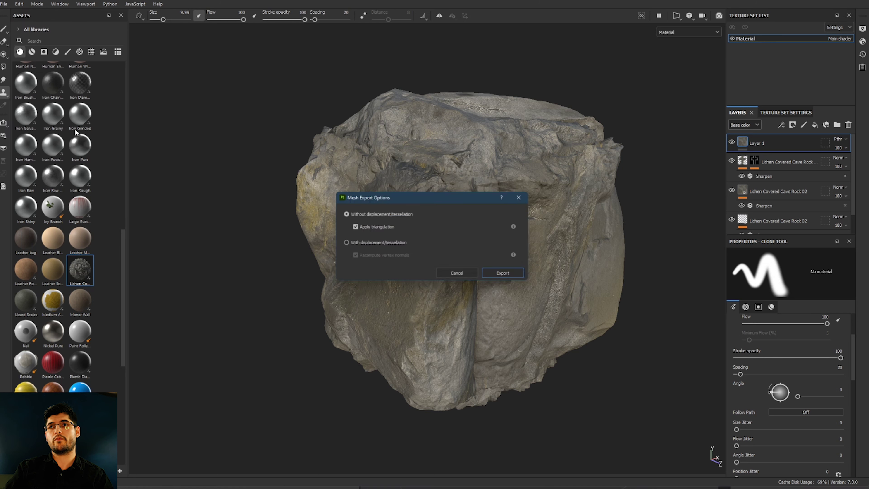
left_click(361, 243)
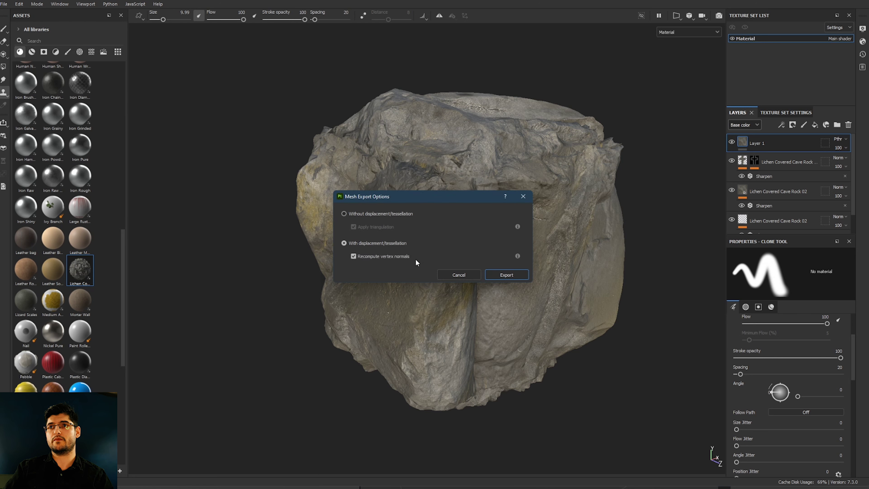